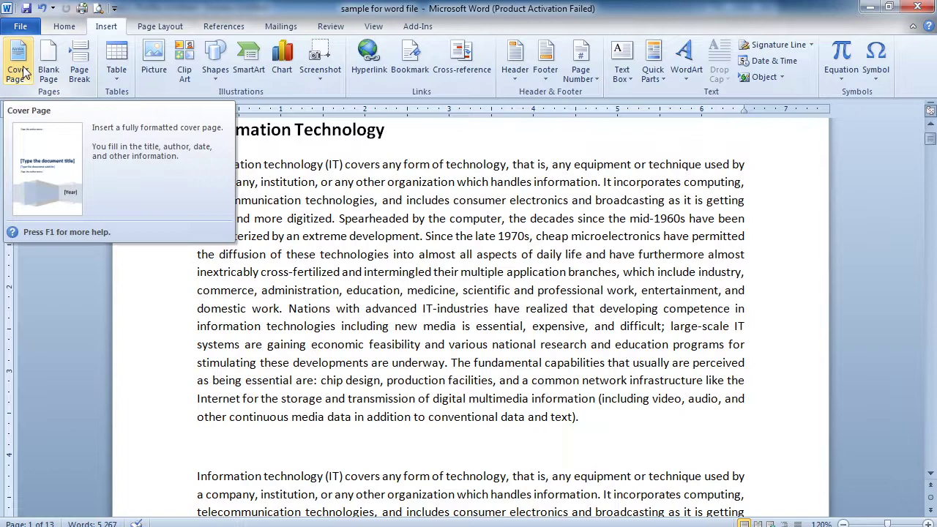
- Dismiss the antivirus popup and browse the Built-In cover page designs, from Alphabet to Conservative
{"action": "left_click", "coordinate": [19, 71]}
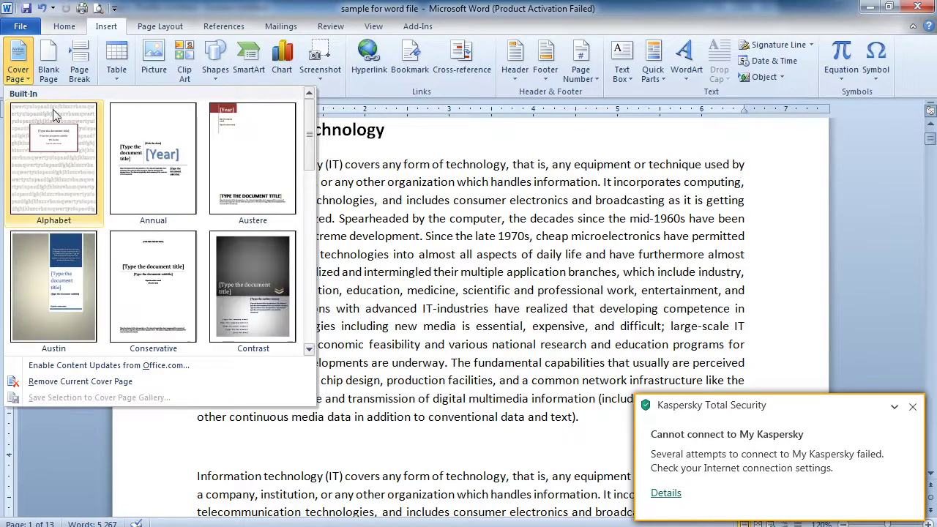
{"action": "left_click", "coordinate": [913, 408]}
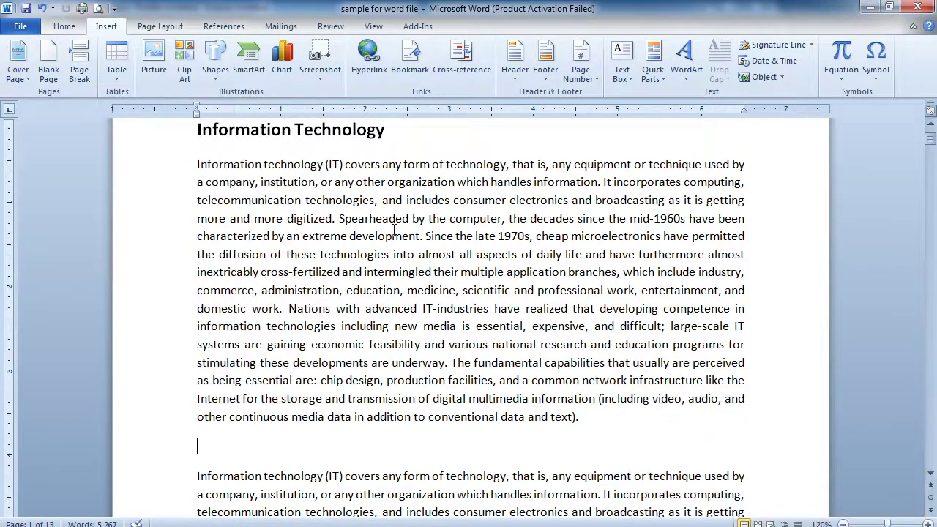
{"action": "left_click", "coordinate": [14, 55]}
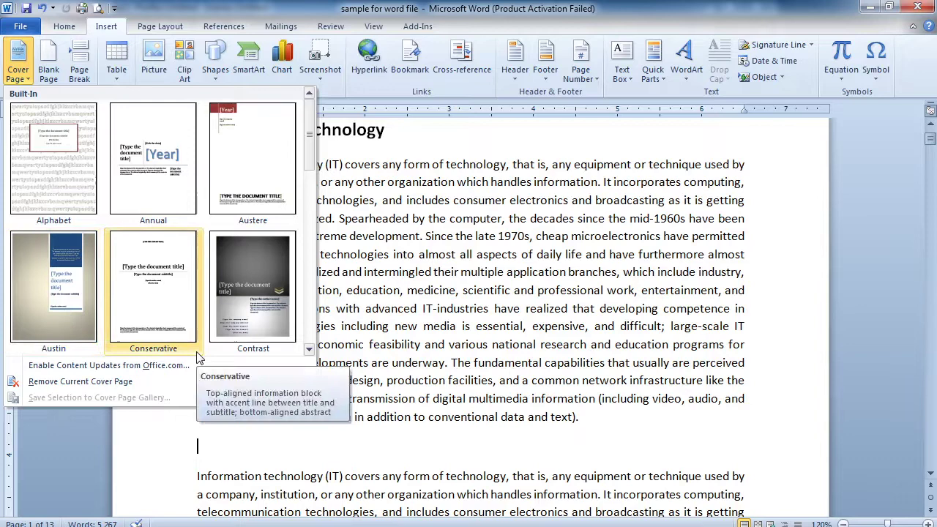
{"action": "left_click", "coordinate": [310, 351]}
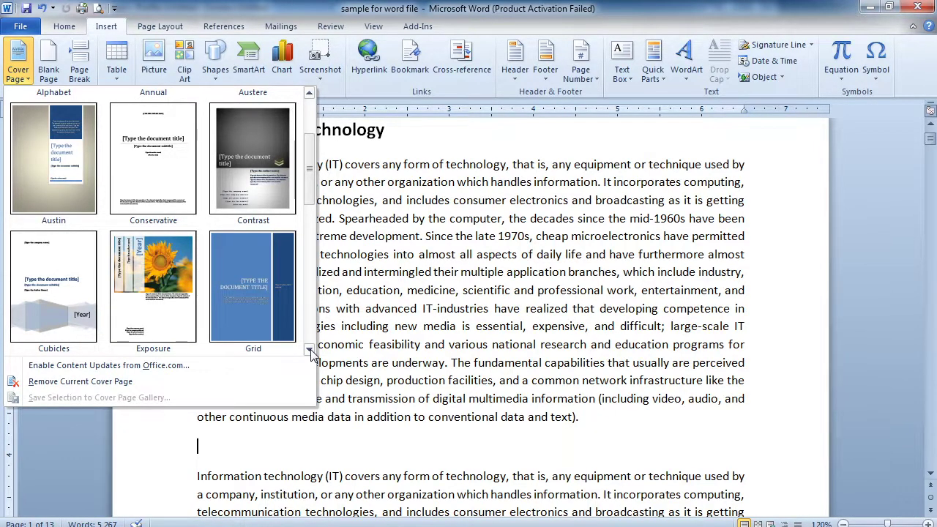
{"action": "left_click", "coordinate": [307, 97]}
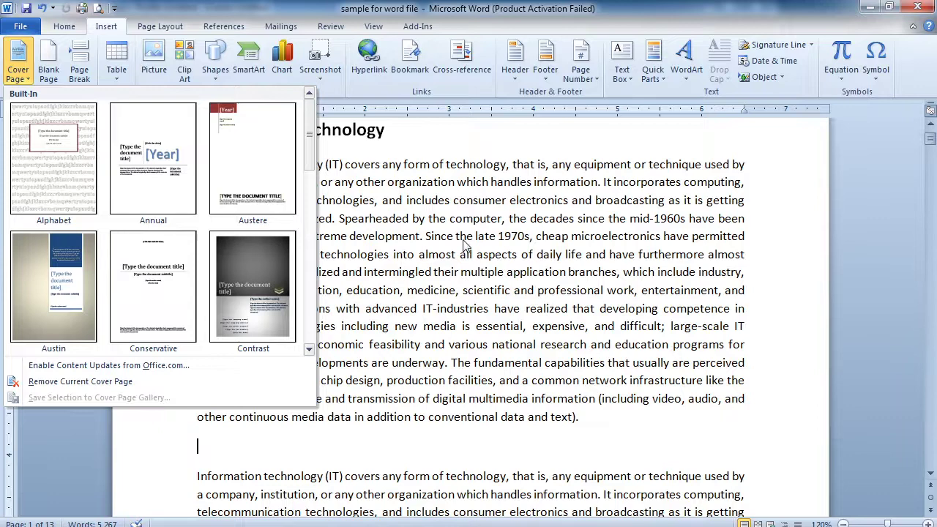
- Insert the Conservative cover page at the front and select its title placeholder
{"action": "left_click", "coordinate": [161, 287]}
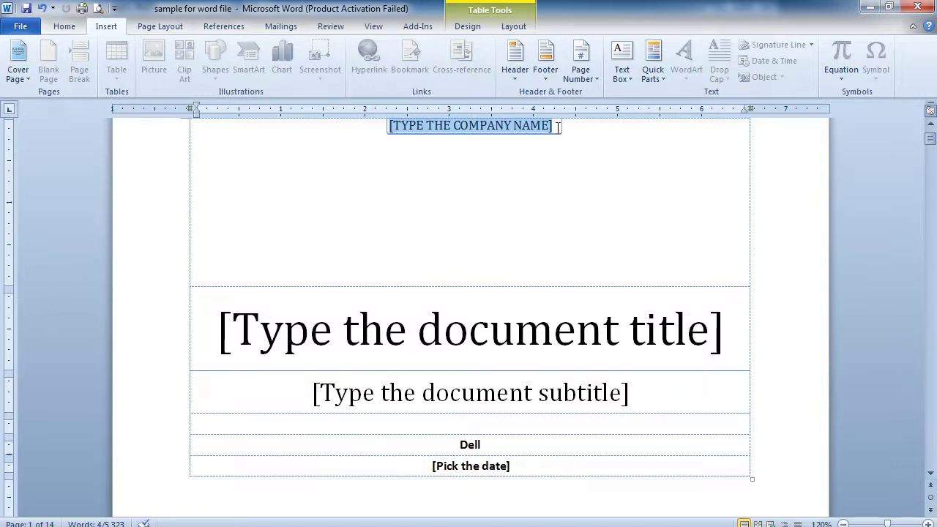
{"action": "left_click", "coordinate": [254, 328]}
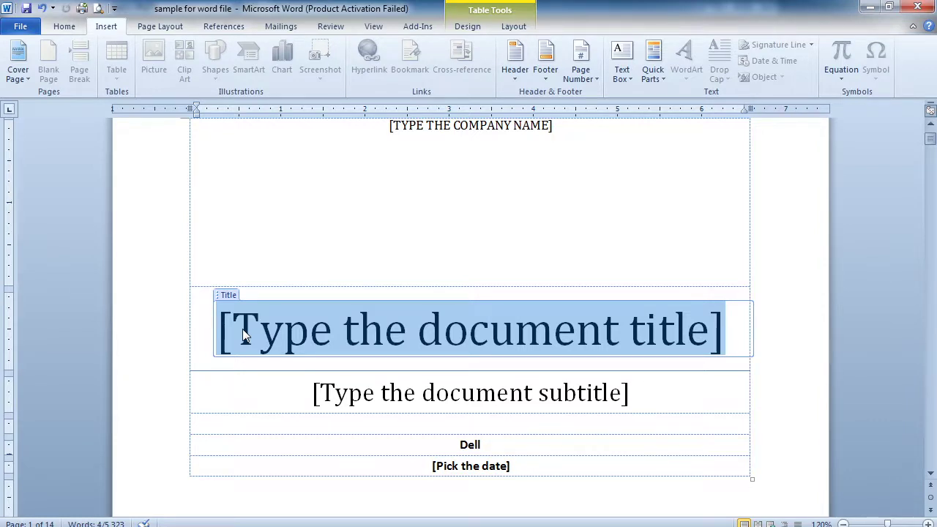
- Replace the cover page title placeholder with 'Seminar'
{"action": "triple_click", "coordinate": [291, 335]}
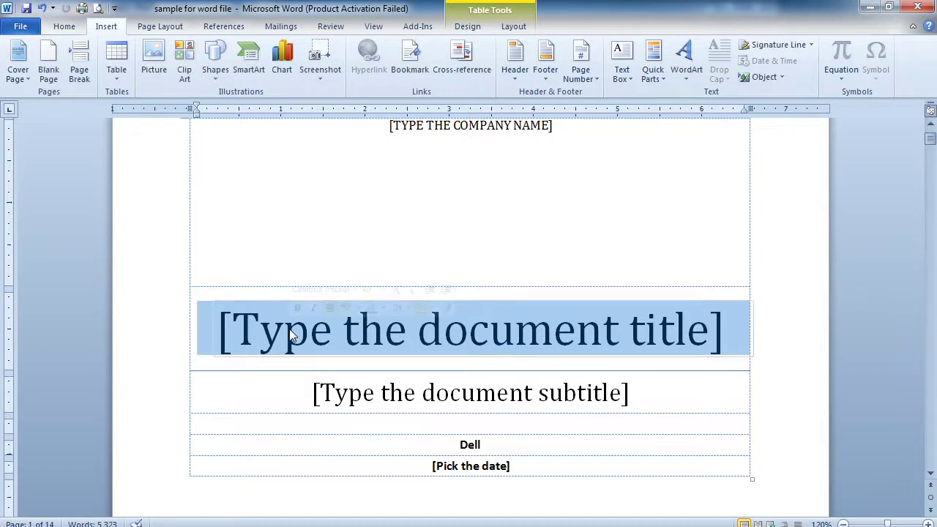
{"action": "left_click", "coordinate": [575, 335]}
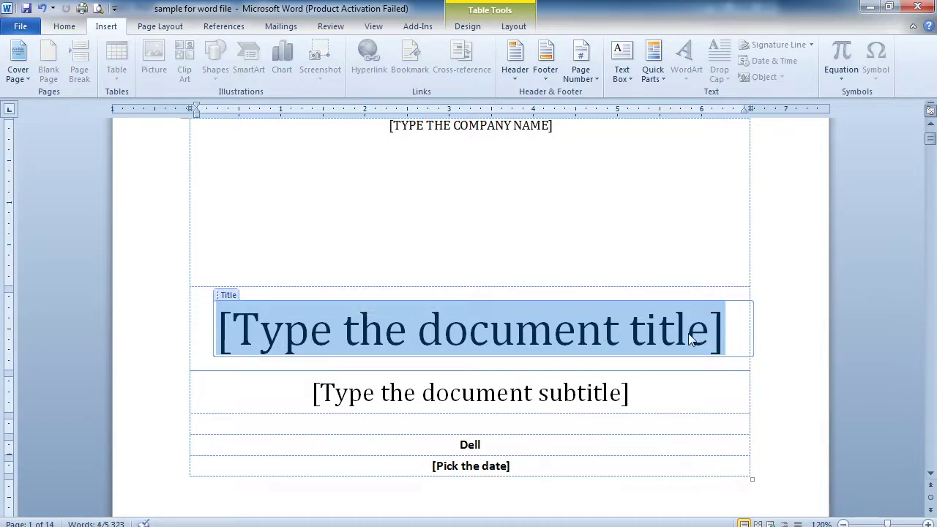
{"action": "type", "text": "Sem"}
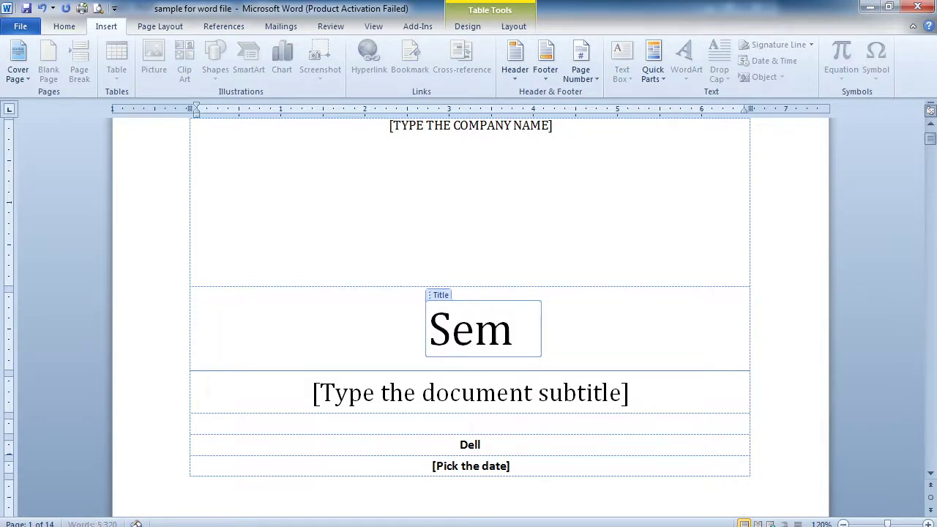
{"action": "type", "text": "inar"}
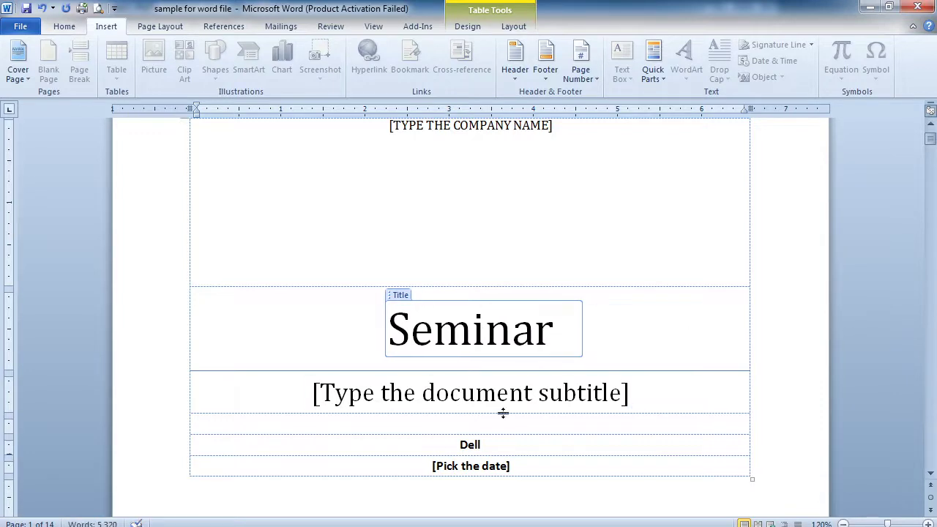
- Enter 'Introduction to HTML' as the cover page subtitle
{"action": "left_click", "coordinate": [389, 399]}
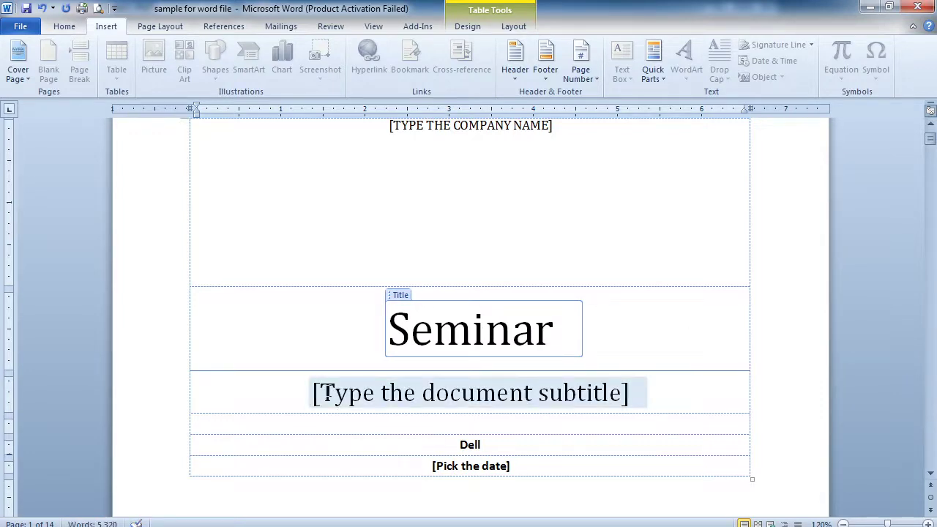
{"action": "left_click", "coordinate": [327, 393]}
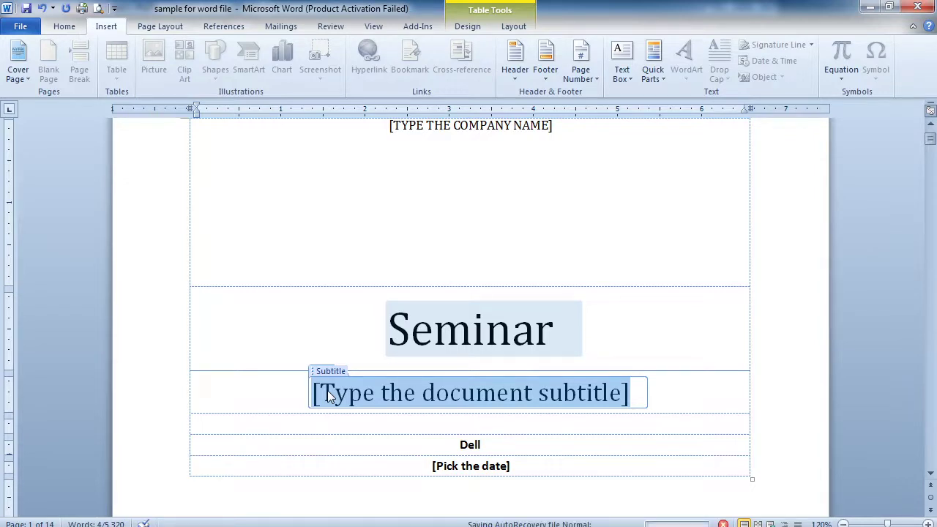
{"action": "type", "text": "In"}
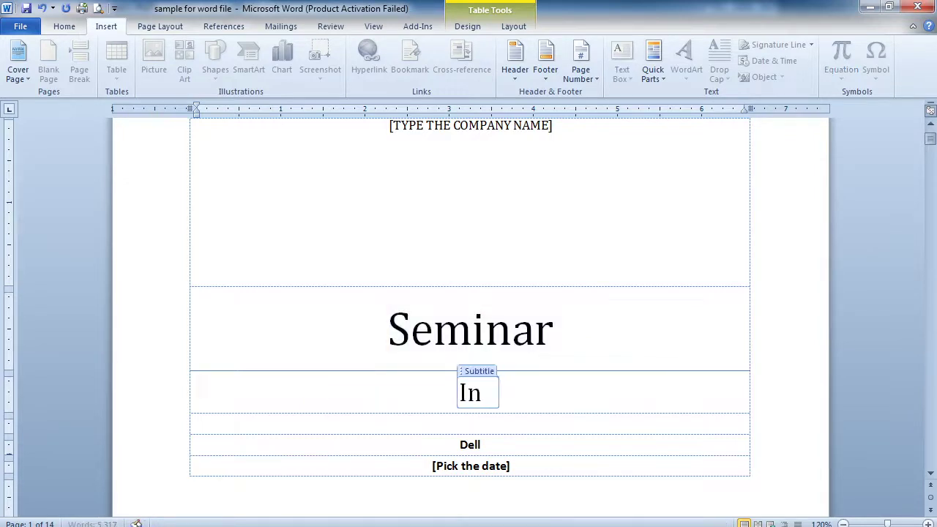
{"action": "type", "text": "trod"}
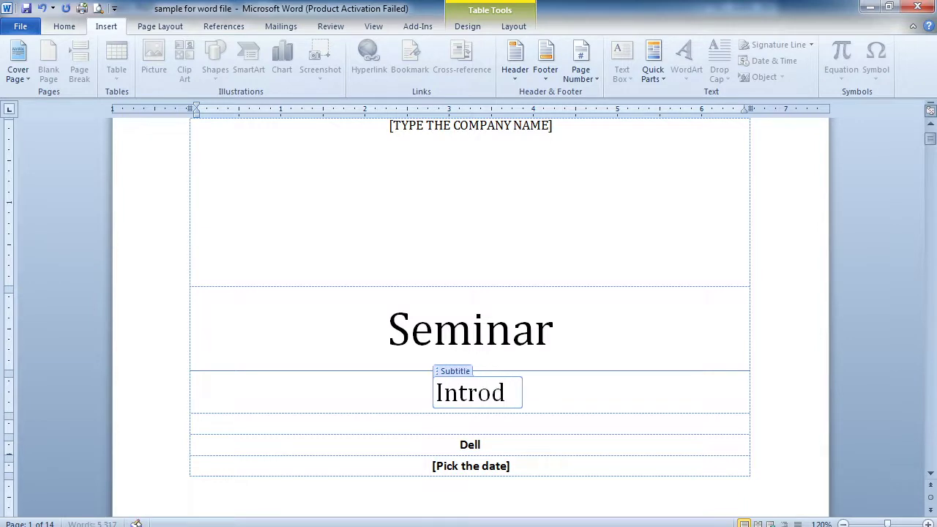
{"action": "type", "text": "uction "}
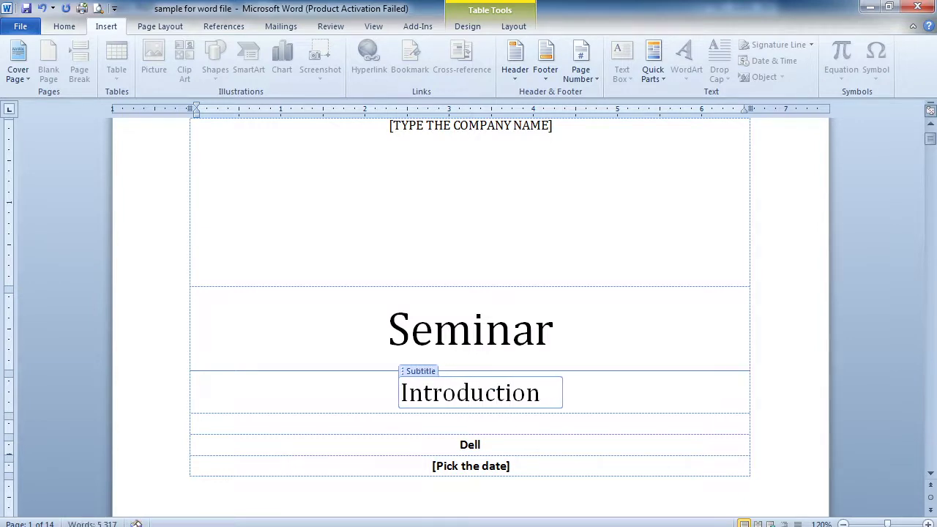
{"action": "type", "text": "to HTML"}
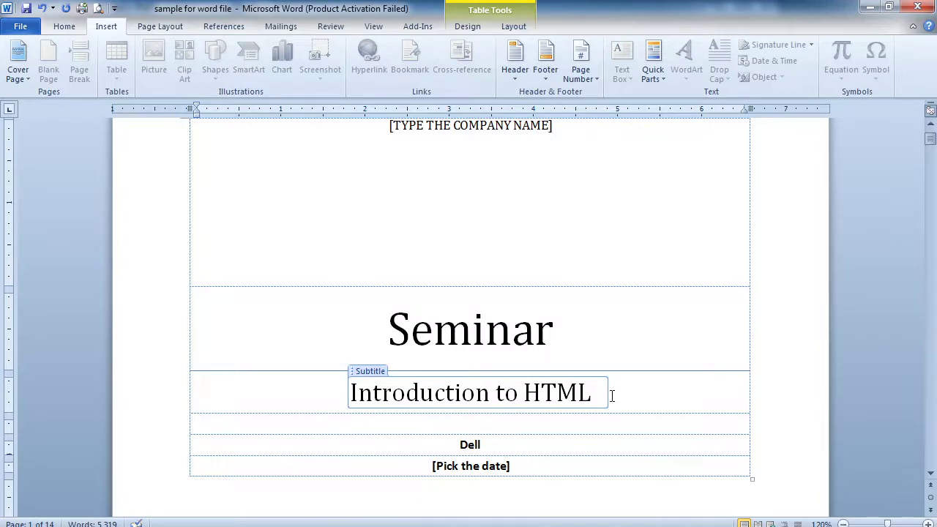
- Pick 30 November 2020 in the date control's calendar so it shows 30-Nov-20
{"action": "left_click", "coordinate": [508, 470]}
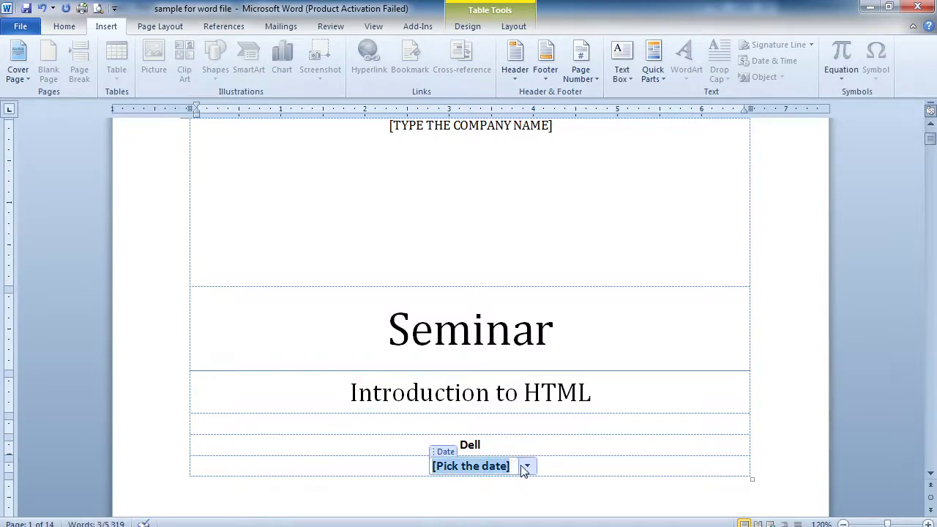
{"action": "left_click", "coordinate": [528, 466]}
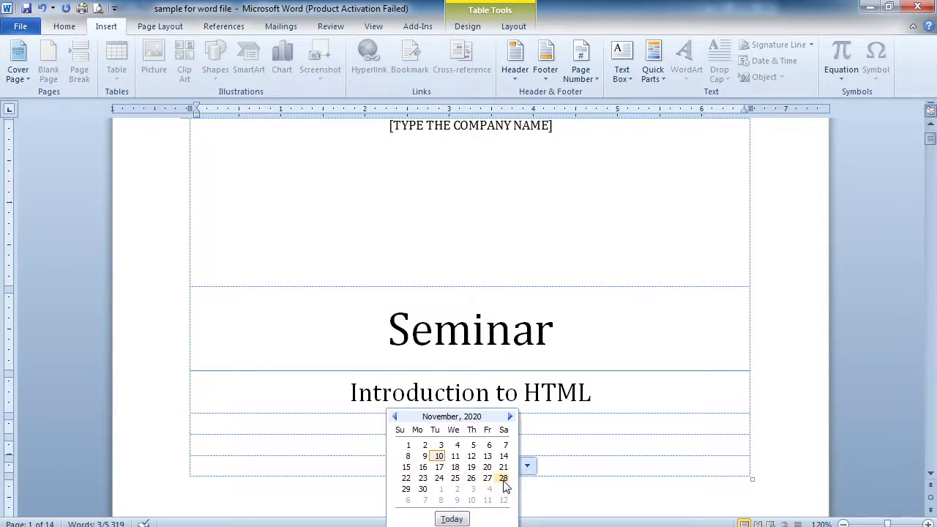
{"action": "left_click", "coordinate": [511, 416]}
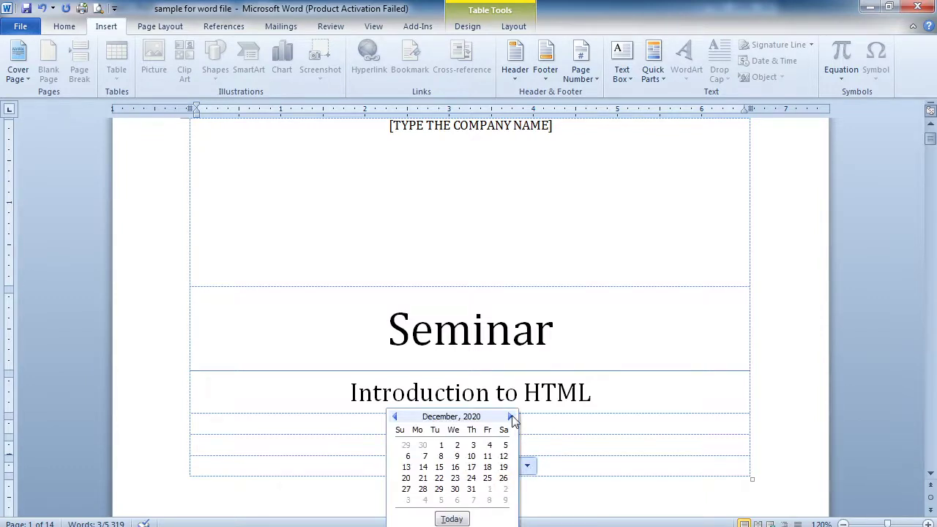
{"action": "left_click", "coordinate": [395, 417]}
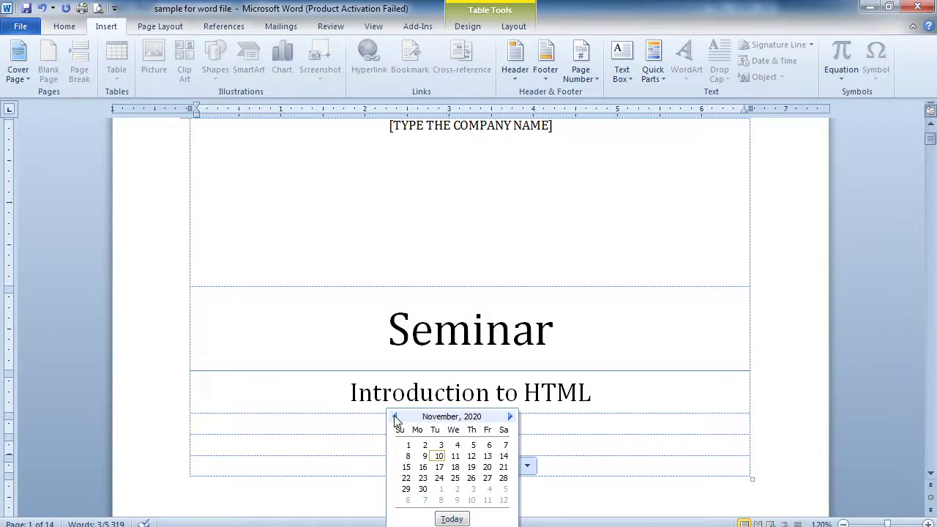
{"action": "left_click", "coordinate": [423, 490]}
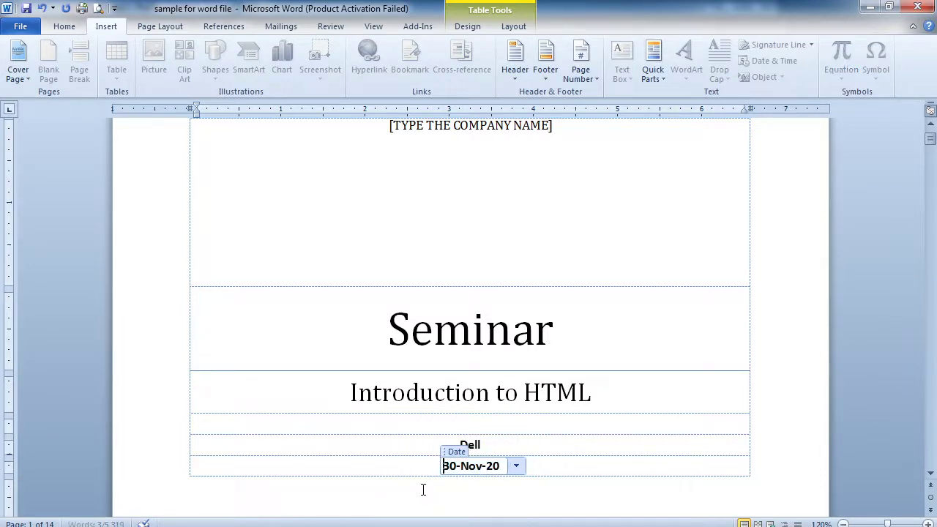
{"action": "left_click", "coordinate": [479, 445]}
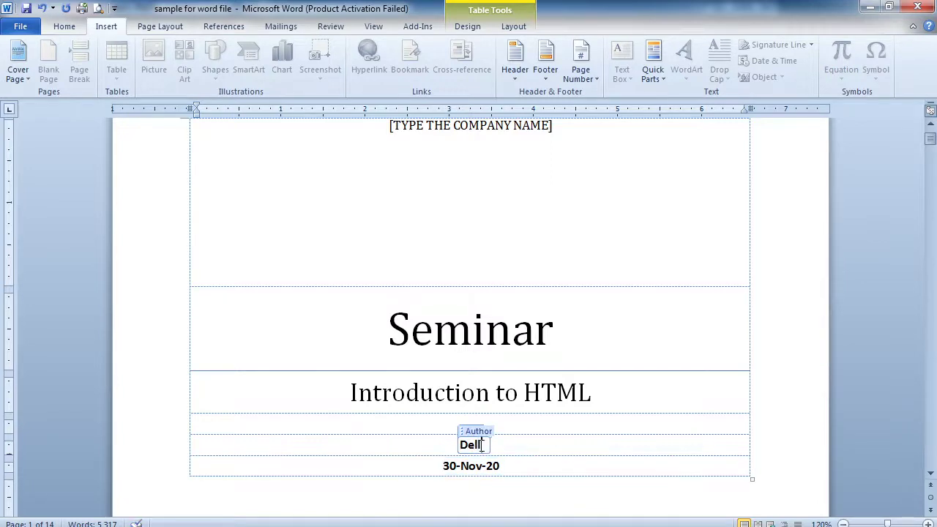
- Swap the author 'Dell' for the student's full name and type 'BCA I SEM' as company name
{"action": "key", "text": "BackSpace"}
{"action": "key", "text": "BackSpace"}
{"action": "key", "text": "BackSpace"}
{"action": "key", "text": "BackSpace"}
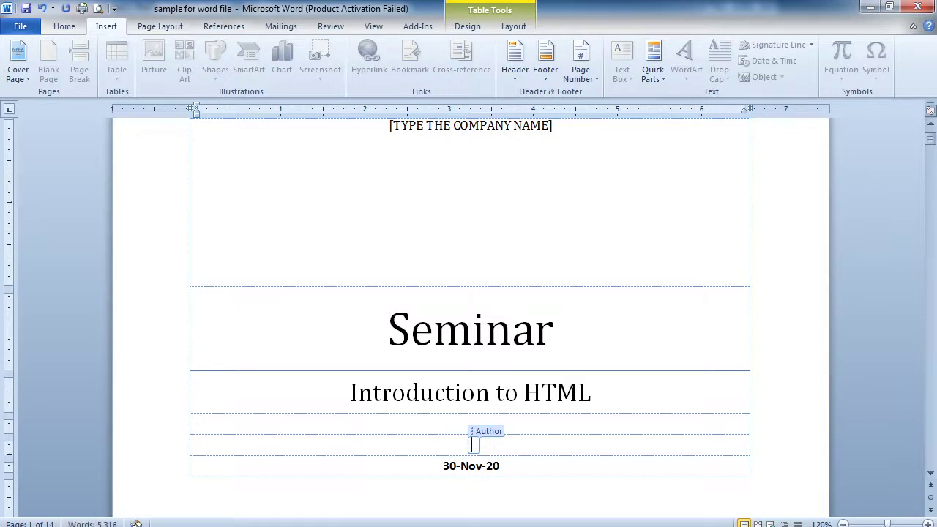
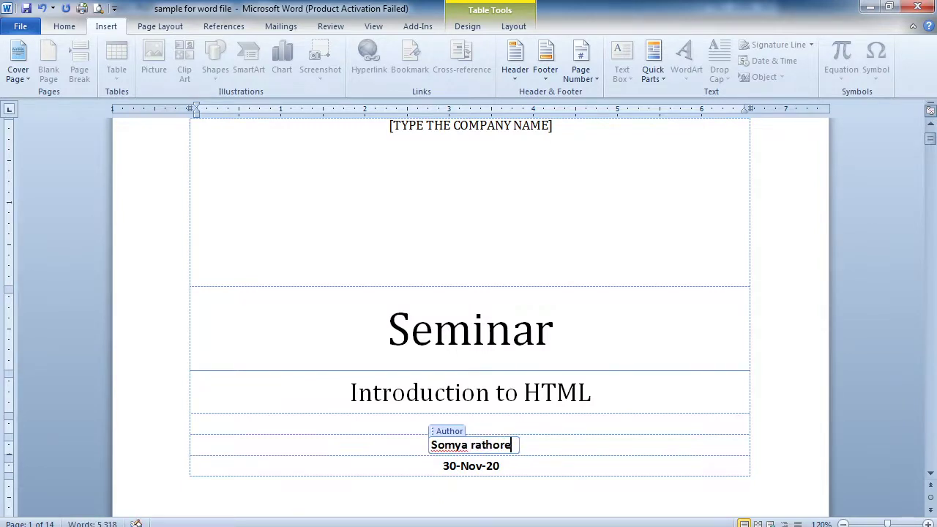
{"action": "left_click", "coordinate": [552, 127]}
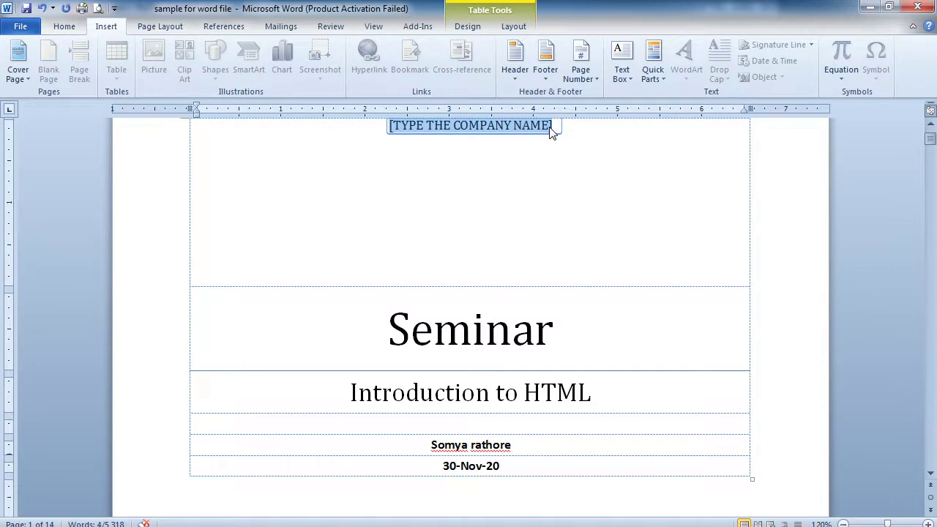
{"action": "type", "text": "BCA I"}
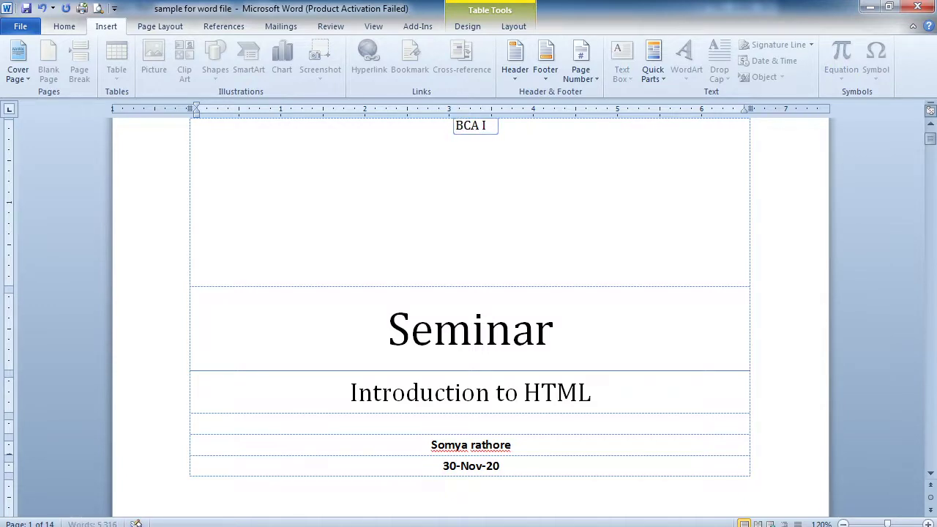
{"action": "type", "text": " SEM"}
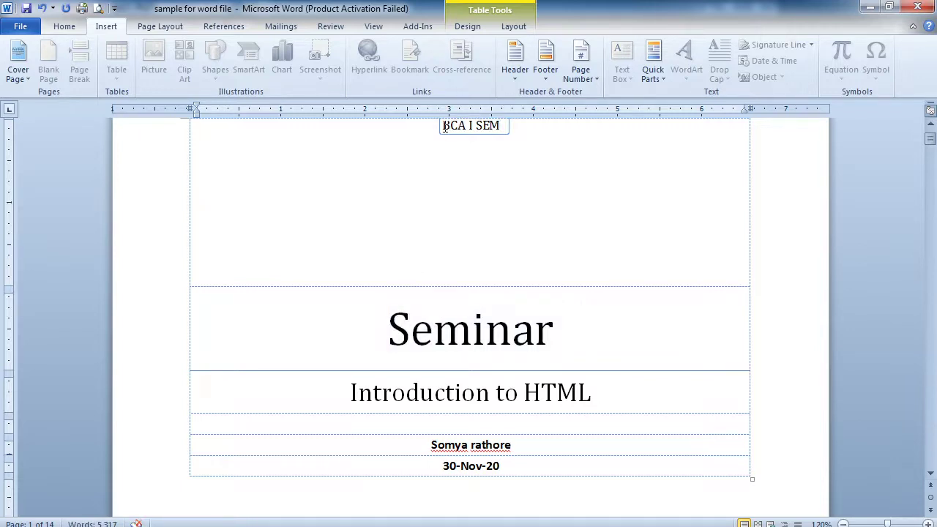
- Grow 'BCA I SEM' to 16 pt in three Grow Font steps and colour it purple
{"action": "left_click_drag", "start_coordinate": [443, 126], "coordinate": [507, 127]}
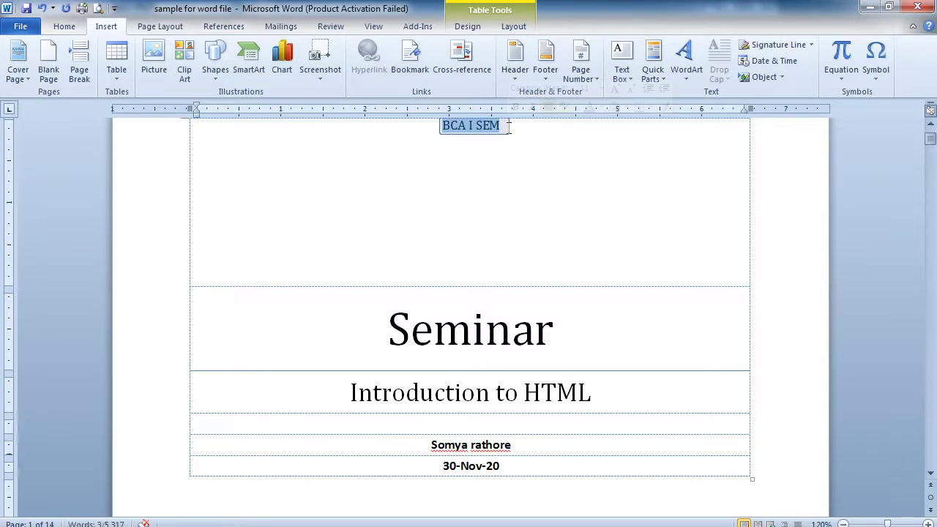
{"action": "left_click", "coordinate": [64, 26]}
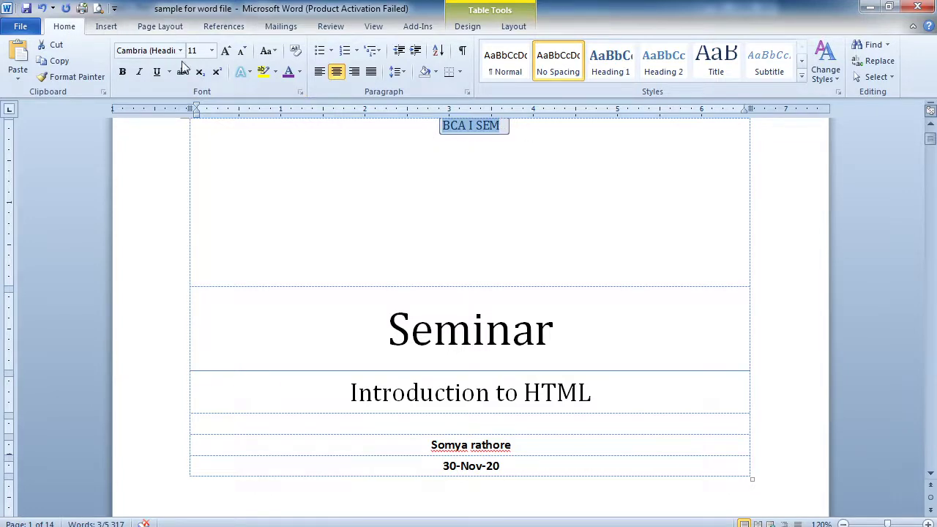
{"action": "left_click", "coordinate": [226, 51]}
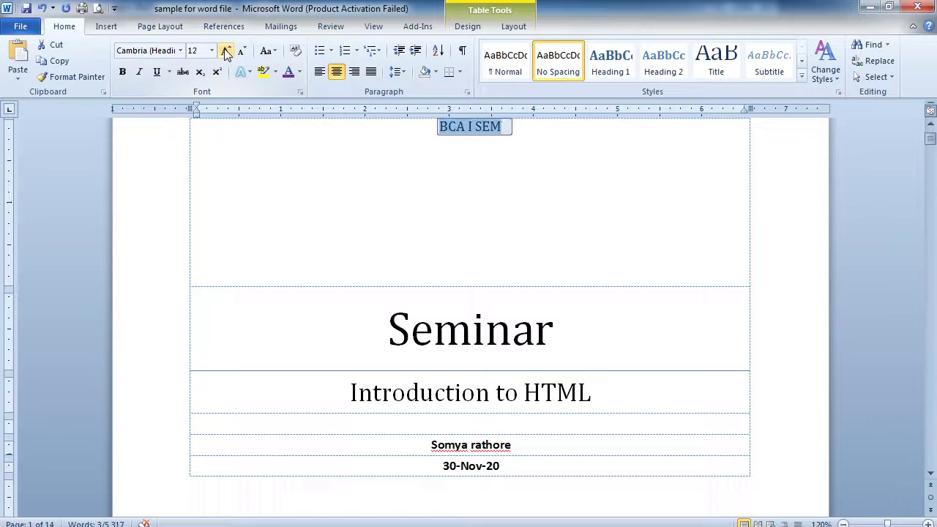
{"action": "left_click", "coordinate": [226, 51]}
{"action": "left_click", "coordinate": [226, 51]}
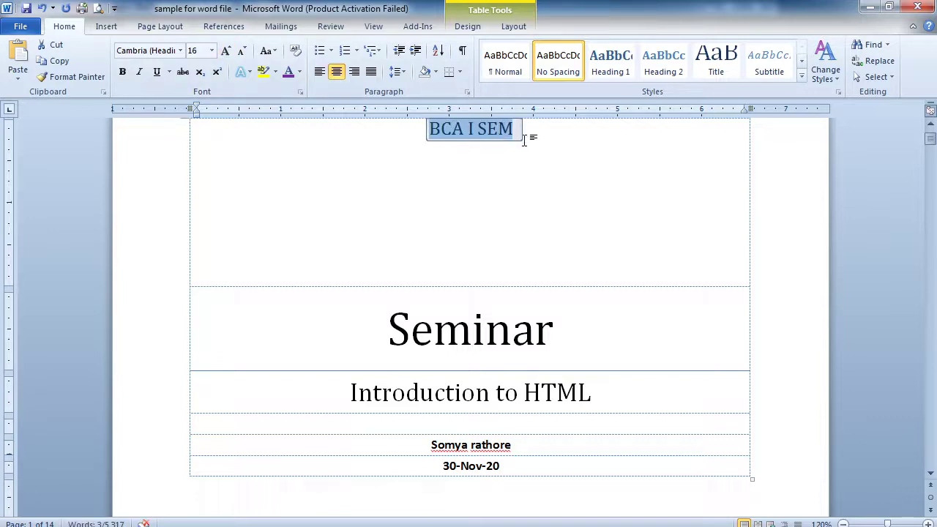
{"action": "left_click", "coordinate": [299, 72]}
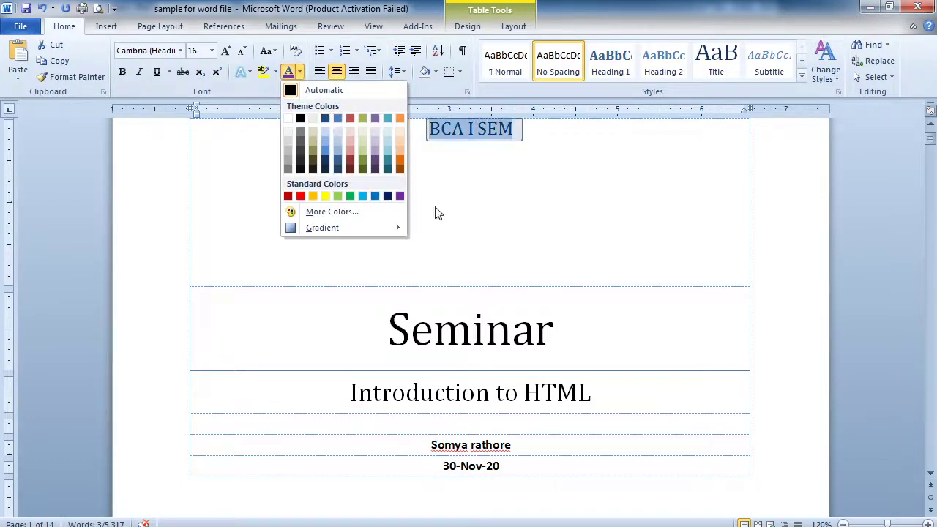
{"action": "left_click", "coordinate": [399, 198]}
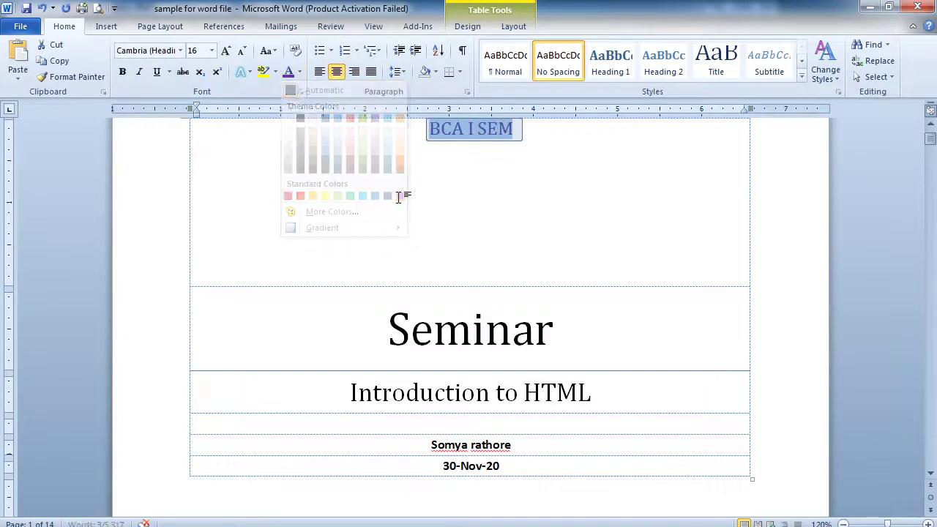
{"action": "left_click_drag", "start_coordinate": [390, 329], "coordinate": [575, 330]}
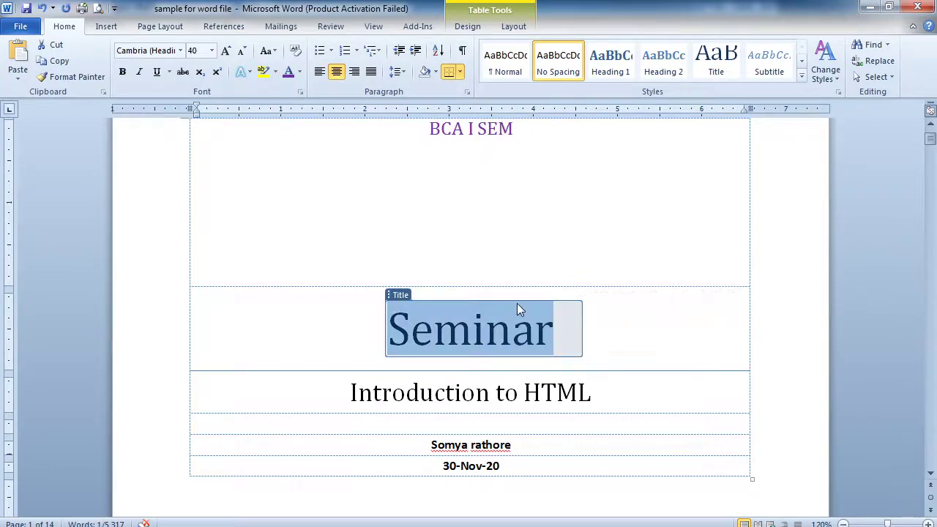
- Make the 'Seminar' title bold with the blue standard font colour
{"action": "left_click", "coordinate": [123, 73]}
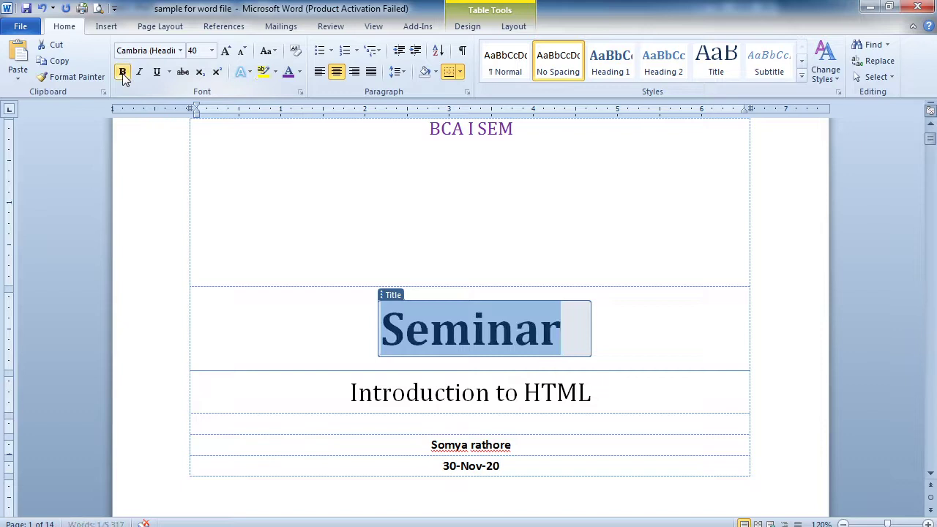
{"action": "left_click", "coordinate": [299, 71]}
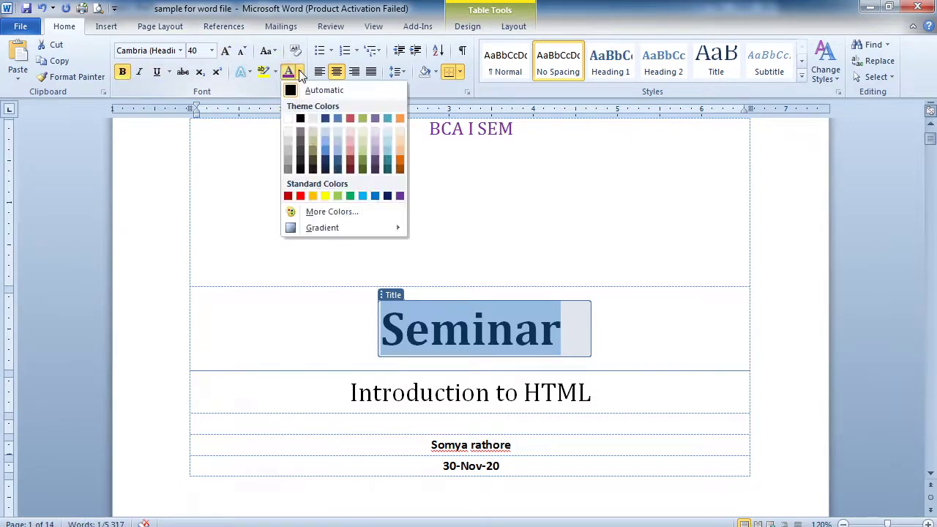
{"action": "left_click", "coordinate": [374, 196]}
{"action": "left_click_drag", "start_coordinate": [347, 404], "coordinate": [633, 395]}
{"action": "left_click", "coordinate": [605, 323]}
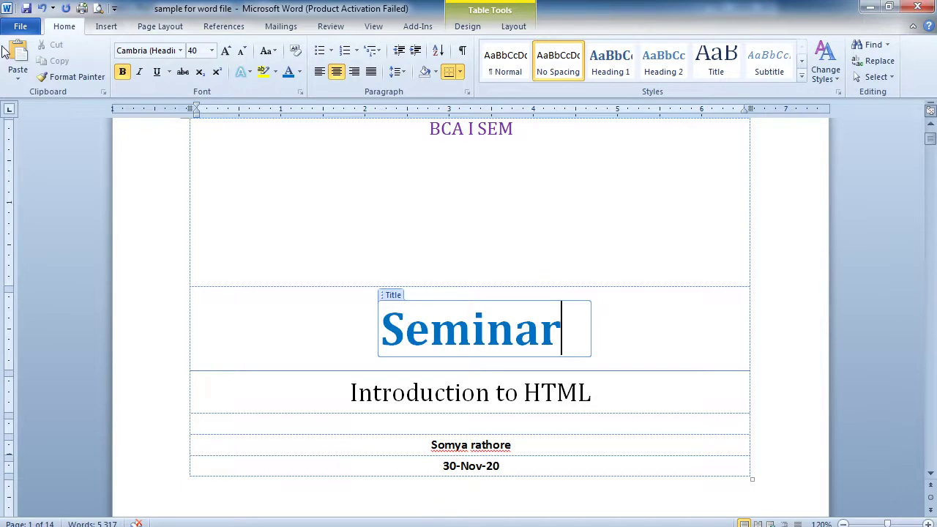
{"action": "left_click", "coordinate": [107, 29]}
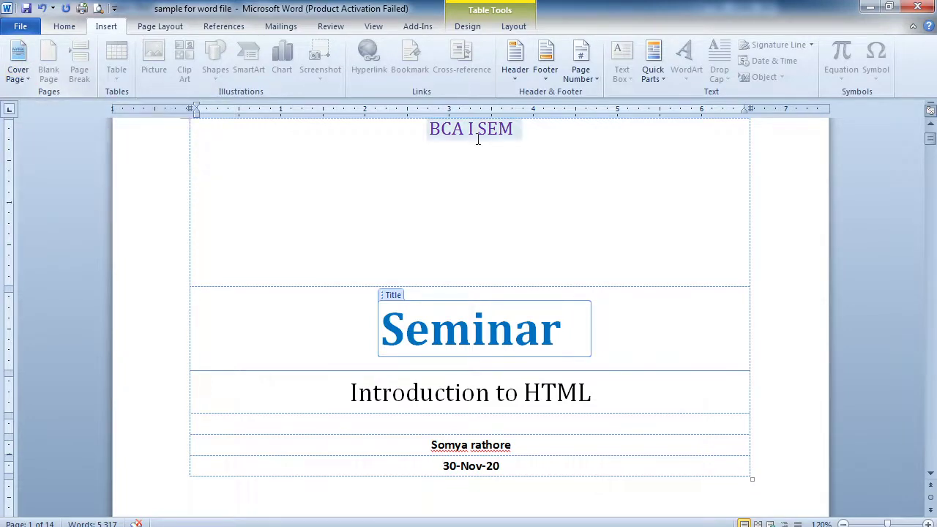
- Put the insertion point in the Information Technology paragraph on page 2
{"action": "left_click", "coordinate": [524, 185]}
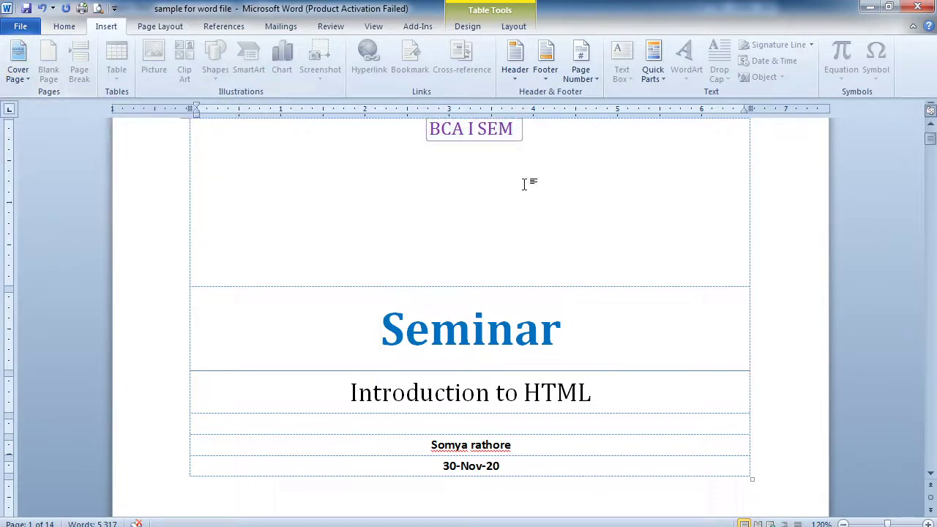
{"action": "left_click", "coordinate": [236, 495]}
{"action": "scroll", "coordinate": [236, 497], "scroll_direction": "down", "scroll_amount": 10}
{"action": "scroll", "coordinate": [236, 497], "scroll_direction": "down", "scroll_amount": 2}
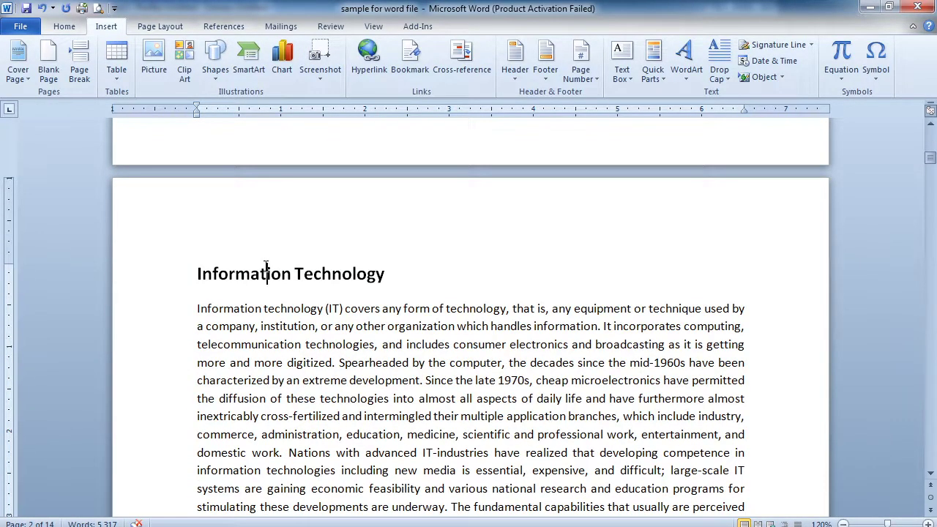
{"action": "key", "text": "Down"}
{"action": "key", "text": "Up"}
{"action": "key", "text": "End"}
{"action": "key", "text": "Right"}
{"action": "key", "text": "Right"}
{"action": "key", "text": "Right"}
{"action": "key", "text": "Right"}
{"action": "key", "text": "Right"}
{"action": "key", "text": "Right"}
{"action": "key", "text": "Right"}
{"action": "key", "text": "Right"}
{"action": "key", "text": "Right"}
{"action": "key", "text": "Right"}
{"action": "key", "text": "Right"}
{"action": "key", "text": "Down"}
{"action": "key", "text": "Down"}
{"action": "key", "text": "Down"}
{"action": "key", "text": "Down"}
{"action": "key", "text": "Down"}
{"action": "key", "text": "Down"}
{"action": "key", "text": "Down"}
{"action": "key", "text": "Down"}
{"action": "key", "text": "Down"}
{"action": "key", "text": "Down"}
{"action": "key", "text": "Down"}
{"action": "key", "text": "Down"}
{"action": "key", "text": "Down"}
{"action": "key", "text": "Down"}
{"action": "key", "text": "Down"}
{"action": "key", "text": "Down"}
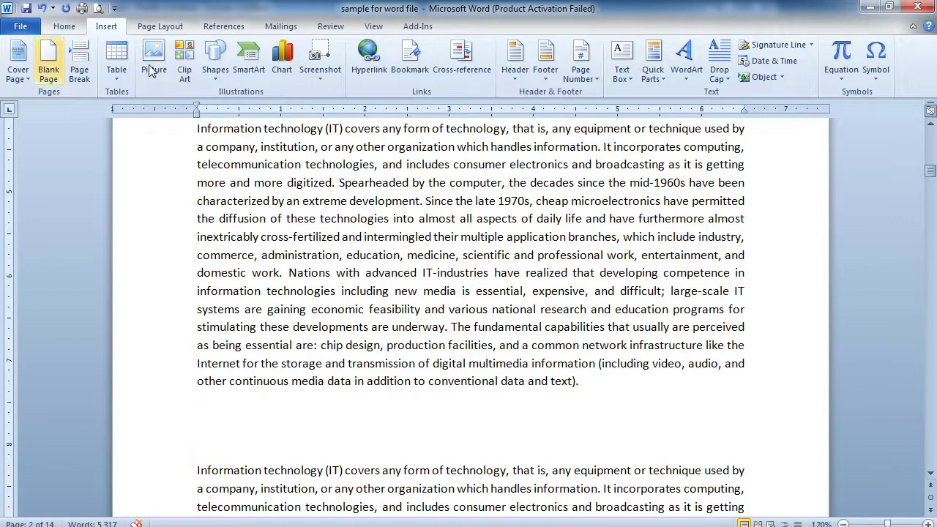
- Insert a blank page after 'an extreme development.' and remove the extra space it added
{"action": "left_click", "coordinate": [48, 54]}
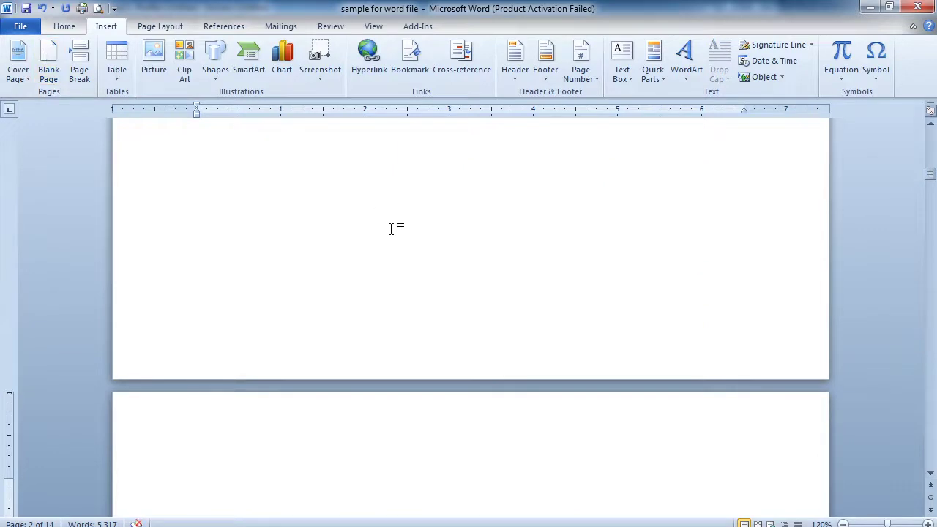
{"action": "key", "text": "BackSpace"}
{"action": "key", "text": "BackSpace"}
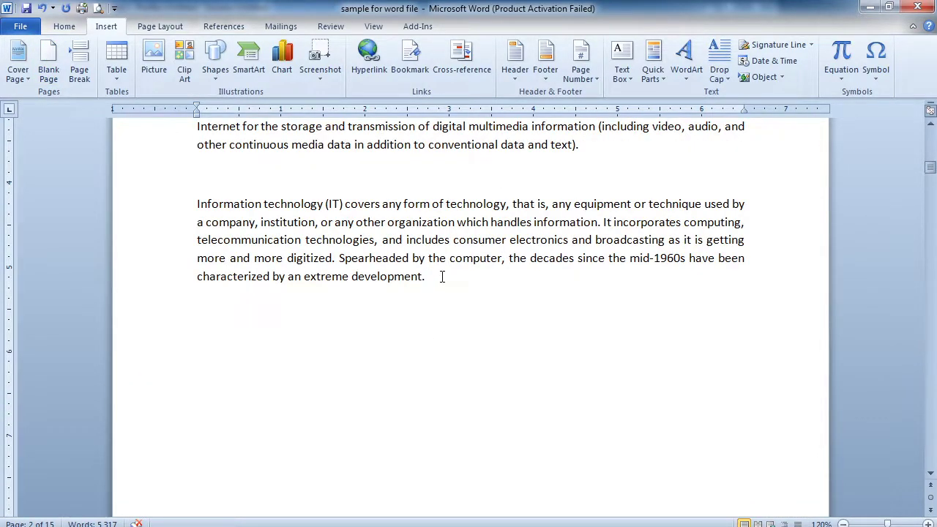
{"action": "key", "text": "Down"}
{"action": "key", "text": "Down"}
{"action": "key", "text": "Down"}
{"action": "key", "text": "Down"}
{"action": "key", "text": "Down"}
{"action": "key", "text": "Down"}
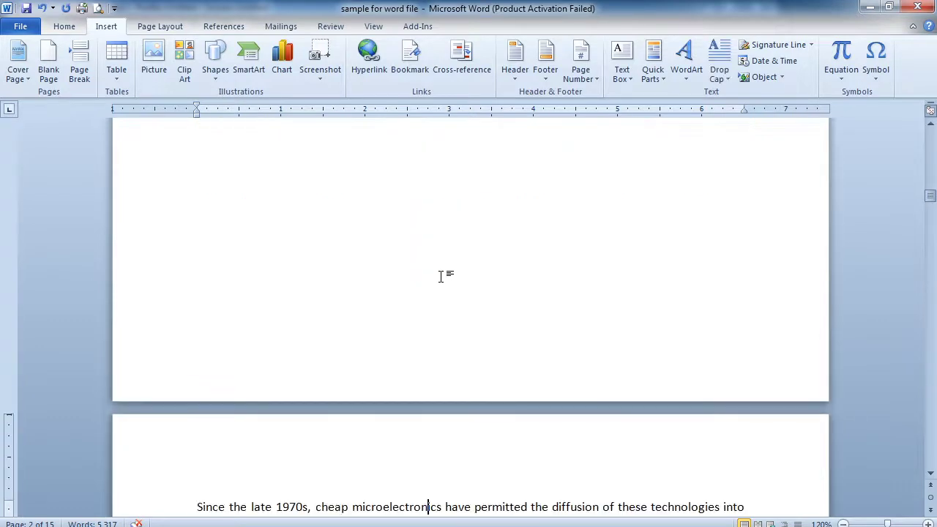
{"action": "key", "text": "ctrl+Return"}
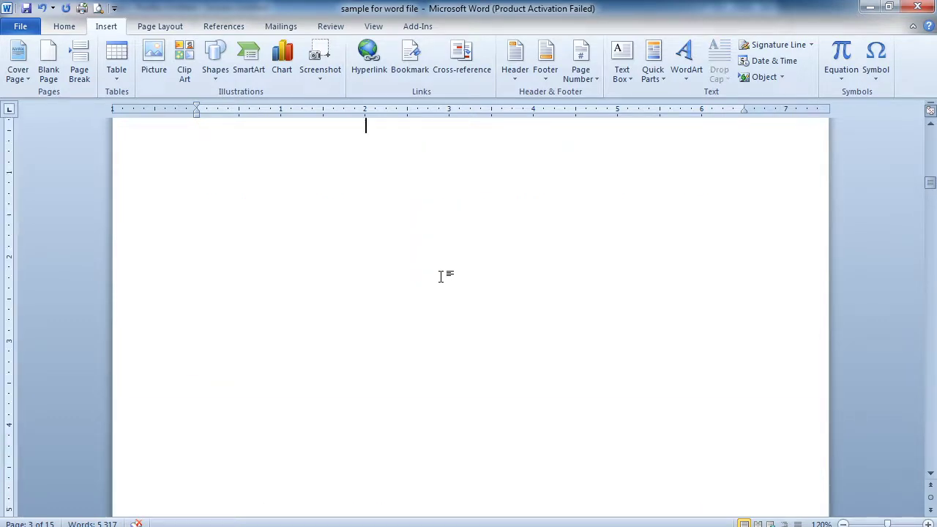
{"action": "scroll", "coordinate": [440, 276], "scroll_direction": "down", "scroll_amount": 3}
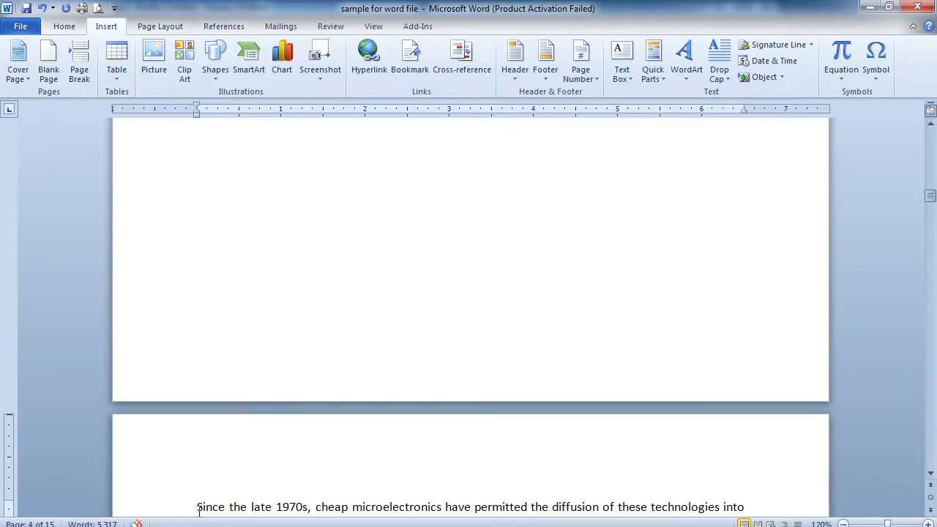
- Place the insertion point right after 'underway.' in the 'Since the late 1970s' paragraph
{"action": "left_click", "coordinate": [199, 506]}
{"action": "key", "text": "ctrl+Right"}
{"action": "key", "text": "Down"}
{"action": "key", "text": "Down"}
{"action": "key", "text": "Down"}
{"action": "key", "text": "Down"}
{"action": "key", "text": "Down"}
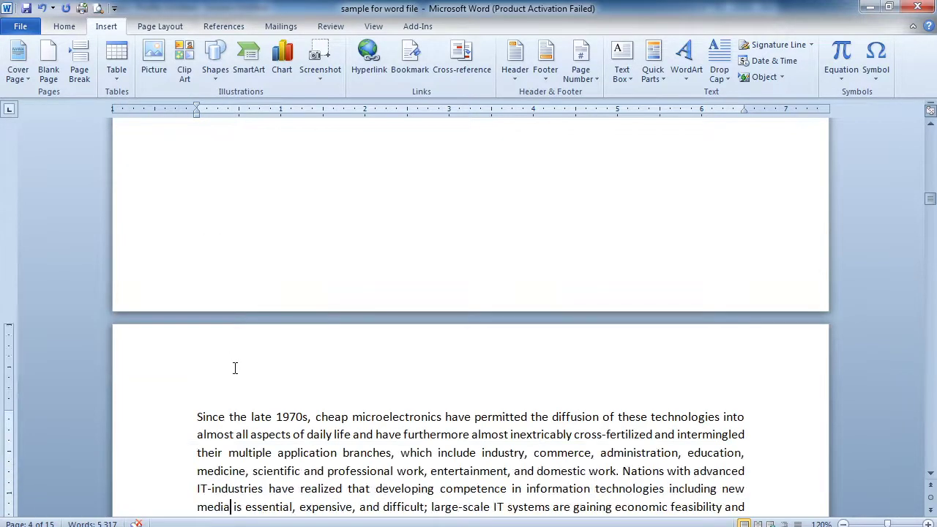
{"action": "key", "text": "Down"}
{"action": "key", "text": "Down"}
{"action": "key", "text": "Down"}
{"action": "key", "text": "Down"}
{"action": "key", "text": "Down"}
{"action": "key", "text": "Down"}
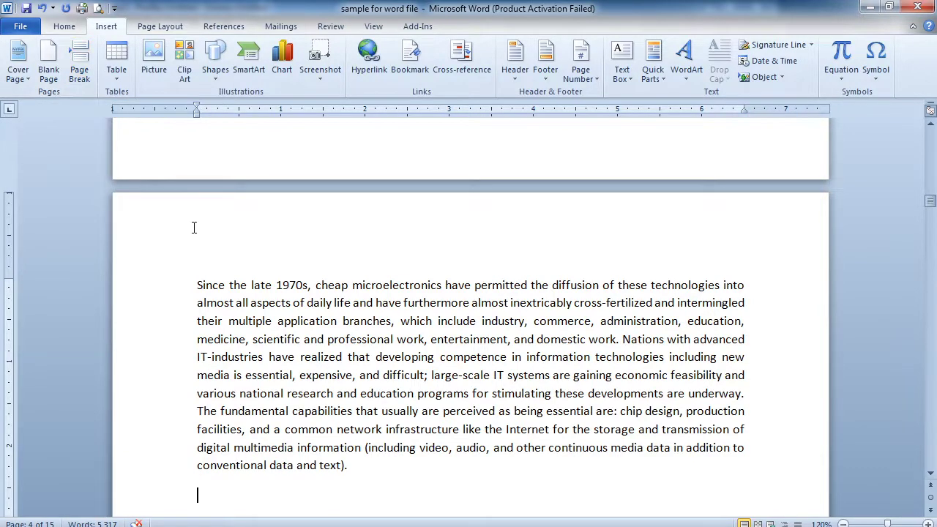
{"action": "key", "text": "Up"}
{"action": "key", "text": "Right"}
{"action": "key", "text": "Right"}
{"action": "key", "text": "Right"}
{"action": "key", "text": "Right"}
{"action": "key", "text": "Right"}
{"action": "key", "text": "Right"}
{"action": "key", "text": "Right"}
{"action": "key", "text": "Right"}
{"action": "key", "text": "Right"}
{"action": "key", "text": "Right"}
{"action": "key", "text": "Right"}
{"action": "key", "text": "Right"}
{"action": "key", "text": "Right"}
{"action": "key", "text": "Right"}
{"action": "key", "text": "Right"}
{"action": "key", "text": "Right"}
{"action": "key", "text": "Right"}
{"action": "key", "text": "Right"}
{"action": "key", "text": "Right"}
{"action": "key", "text": "Right"}
{"action": "key", "text": "Left"}
{"action": "key", "text": "Left"}
{"action": "key", "text": "Right"}
{"action": "key", "text": "Right"}
{"action": "key", "text": "Right"}
{"action": "key", "text": "Right"}
{"action": "key", "text": "Right"}
{"action": "key", "text": "Right"}
{"action": "key", "text": "Right"}
{"action": "key", "text": "Right"}
{"action": "key", "text": "Right"}
{"action": "key", "text": "Right"}
{"action": "key", "text": "Right"}
{"action": "key", "text": "Right"}
{"action": "key", "text": "Right"}
{"action": "key", "text": "Right"}
{"action": "key", "text": "Right"}
{"action": "key", "text": "Right"}
{"action": "key", "text": "Right"}
{"action": "key", "text": "Right"}
{"action": "key", "text": "Right"}
{"action": "key", "text": "Right"}
{"action": "key", "text": "Left"}
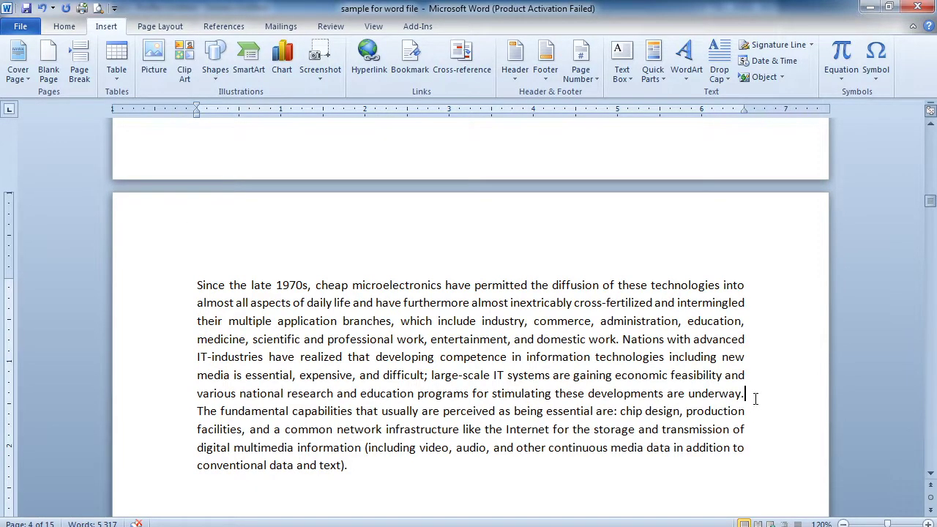
- Insert a page break before 'The fundamental capabilities' and check the text on the new page
{"action": "left_click", "coordinate": [80, 64]}
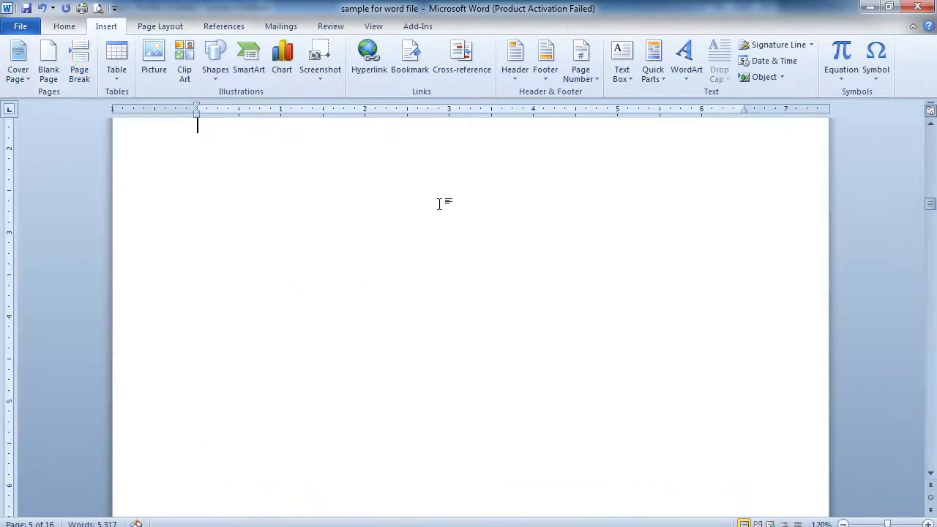
{"action": "key", "text": "Page_Up"}
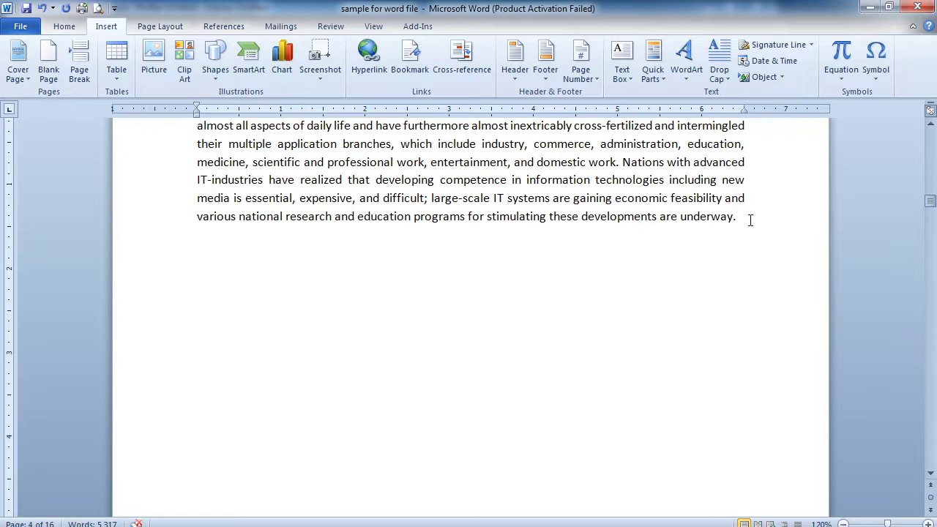
{"action": "key", "text": "Down"}
{"action": "key", "text": "Down"}
{"action": "key", "text": "Down"}
{"action": "key", "text": "Down"}
{"action": "key", "text": "Down"}
{"action": "key", "text": "Down"}
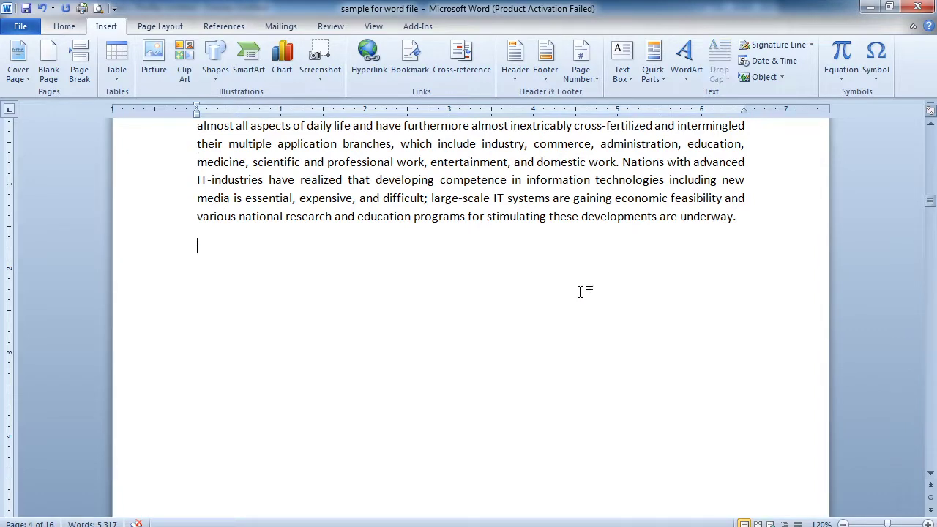
{"action": "key", "text": "Down"}
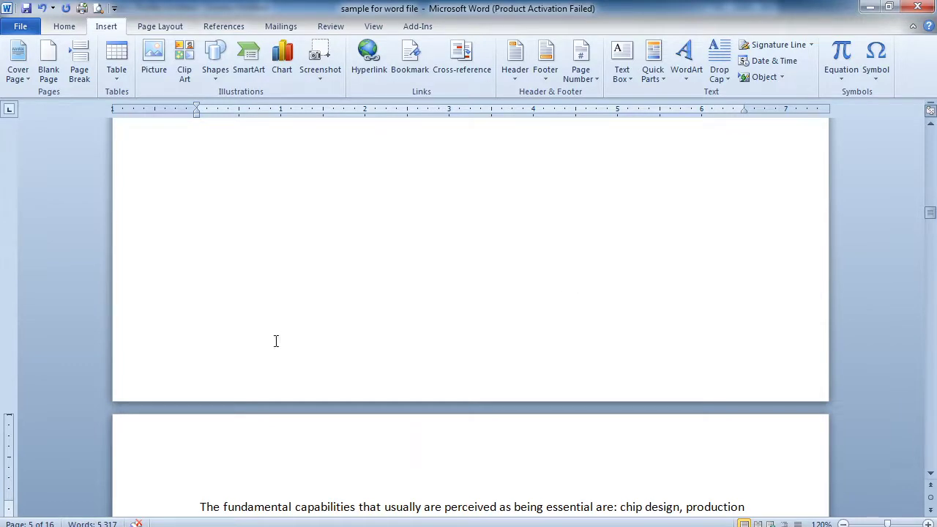
{"action": "key", "text": "Down"}
{"action": "key", "text": "Down"}
{"action": "key", "text": "Down"}
{"action": "key", "text": "Down"}
{"action": "key", "text": "Down"}
{"action": "key", "text": "Down"}
{"action": "key", "text": "Down"}
{"action": "key", "text": "Down"}
{"action": "key", "text": "Down"}
{"action": "key", "text": "Down"}
{"action": "key", "text": "Down"}
{"action": "key", "text": "Down"}
{"action": "key", "text": "Down"}
{"action": "key", "text": "Down"}
{"action": "key", "text": "Down"}
{"action": "key", "text": "Down"}
{"action": "key", "text": "Down"}
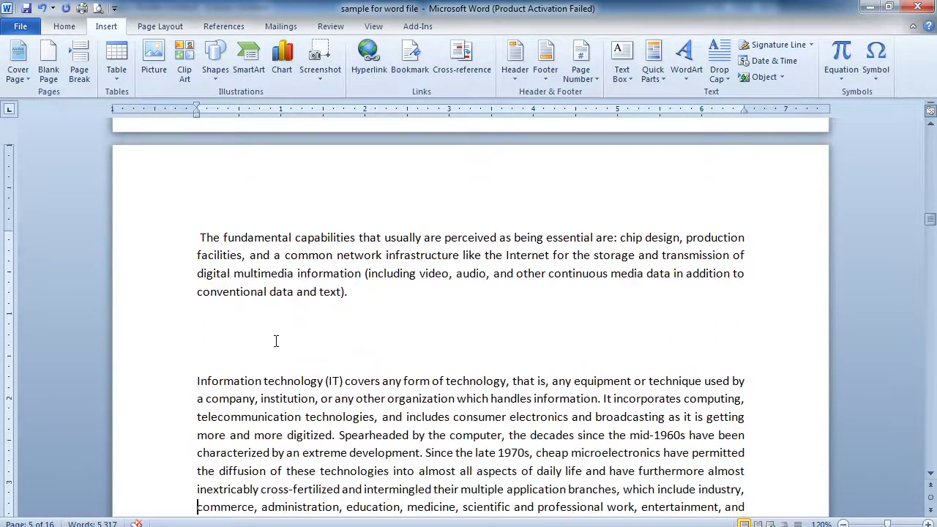
{"action": "key", "text": "Down"}
{"action": "key", "text": "Down"}
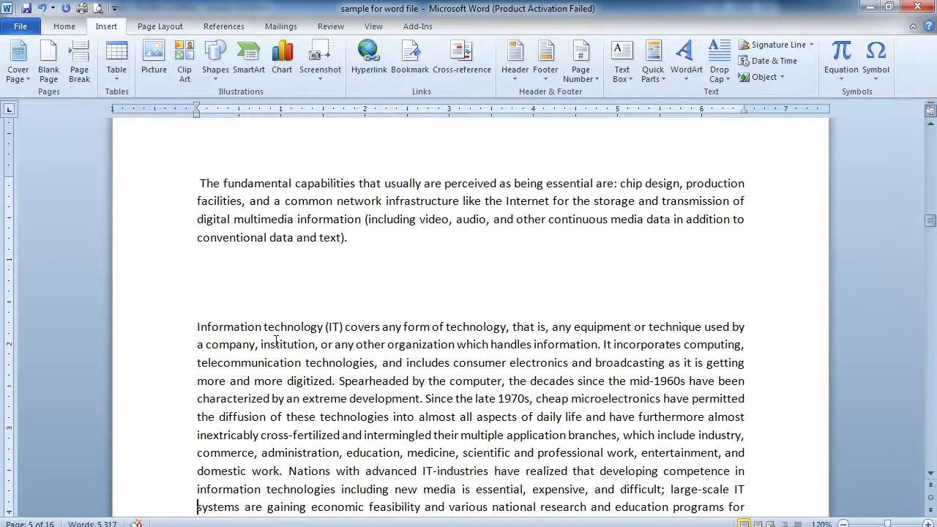
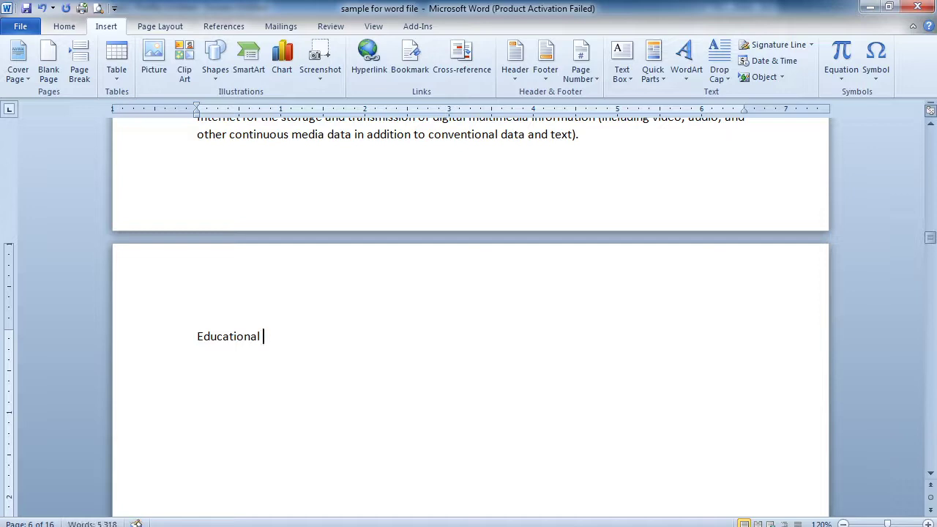
- Complete the heading 'Educational Qualification:', start a new line, and bring up the table size grid
{"action": "type", "text": "Quali"}
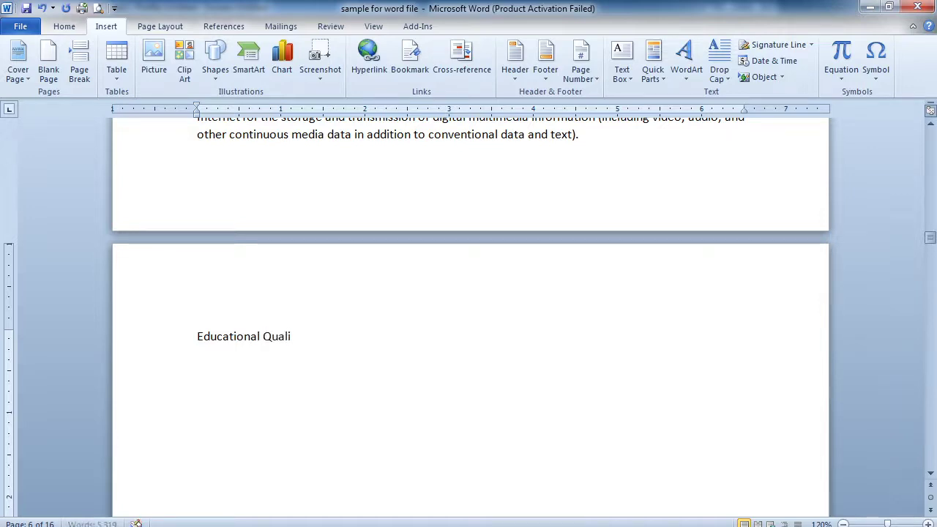
{"action": "type", "text": "fication:"}
{"action": "key", "text": "Return"}
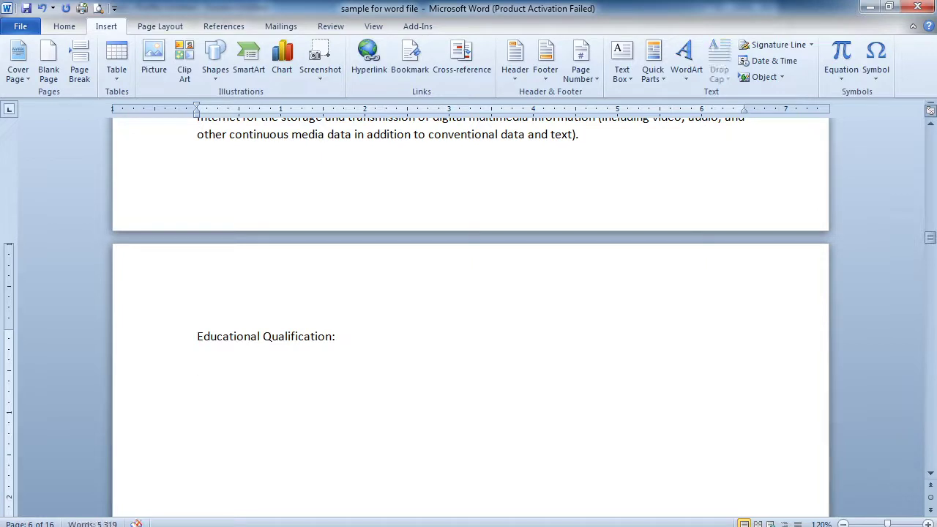
{"action": "left_click", "coordinate": [119, 66]}
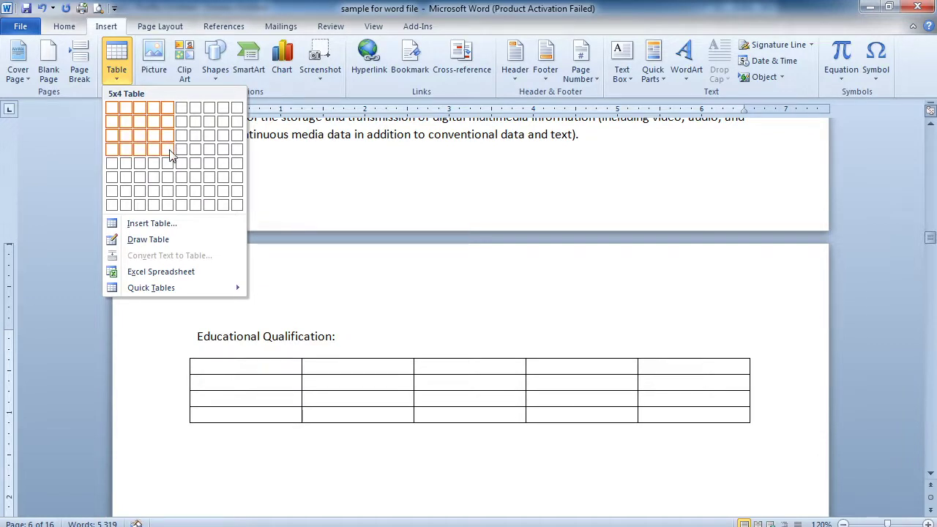
- Insert a 5x4 table styled Light Shading - Accent 4 with 3 pt lines, first cell 'Sr. No'
{"action": "left_click", "coordinate": [169, 154]}
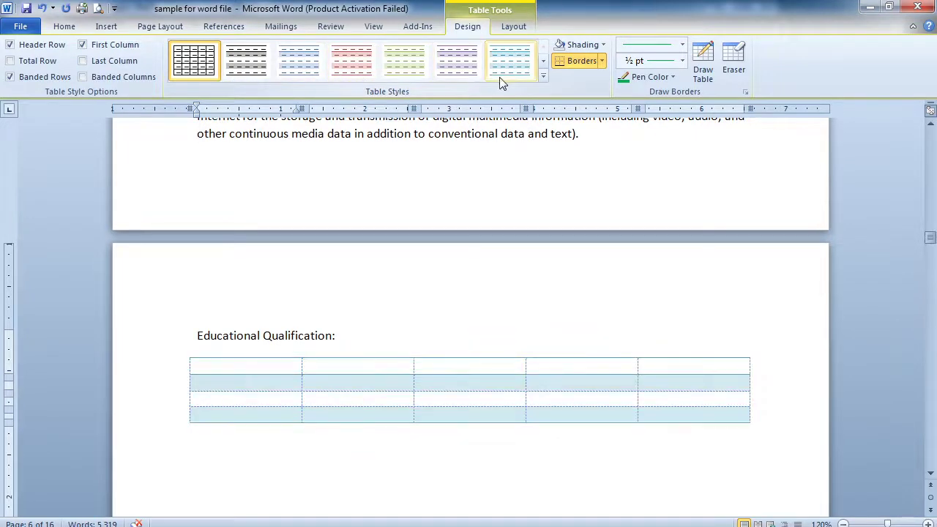
{"action": "left_click", "coordinate": [461, 71]}
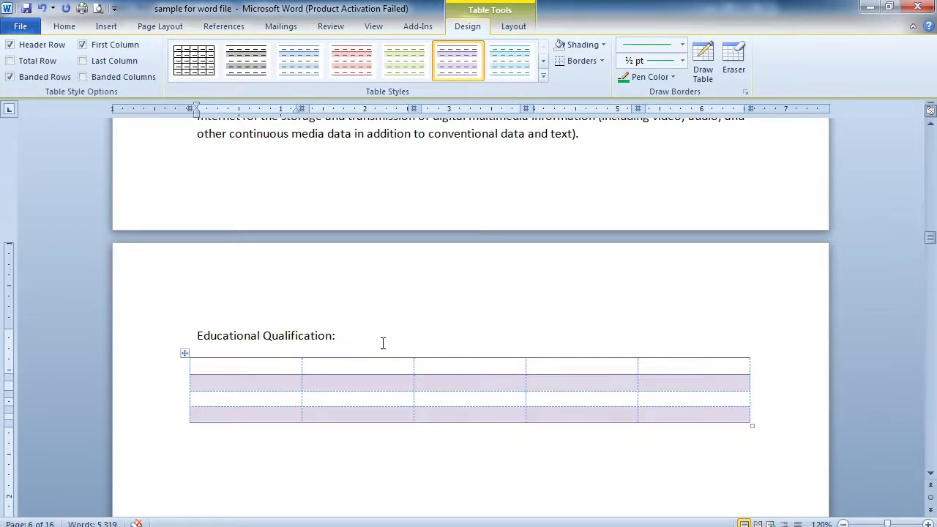
{"action": "left_click", "coordinate": [683, 44]}
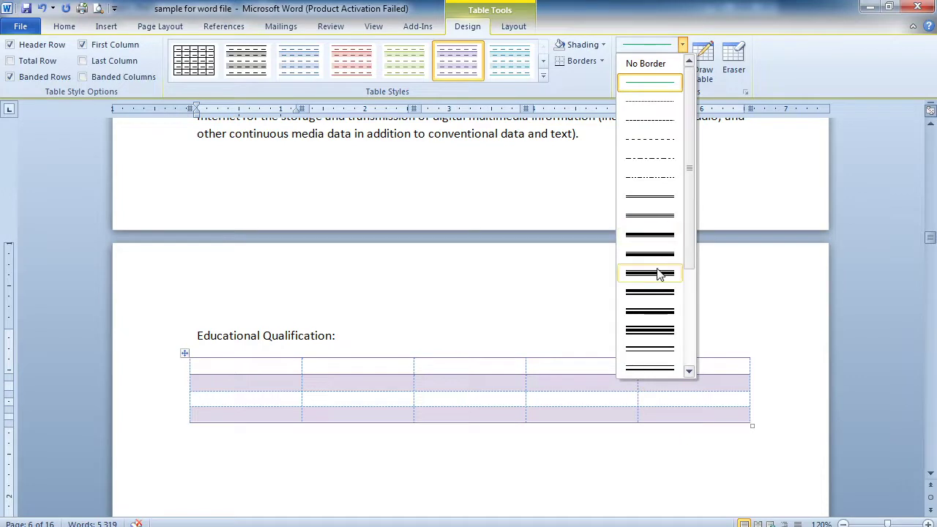
{"action": "left_click", "coordinate": [654, 311]}
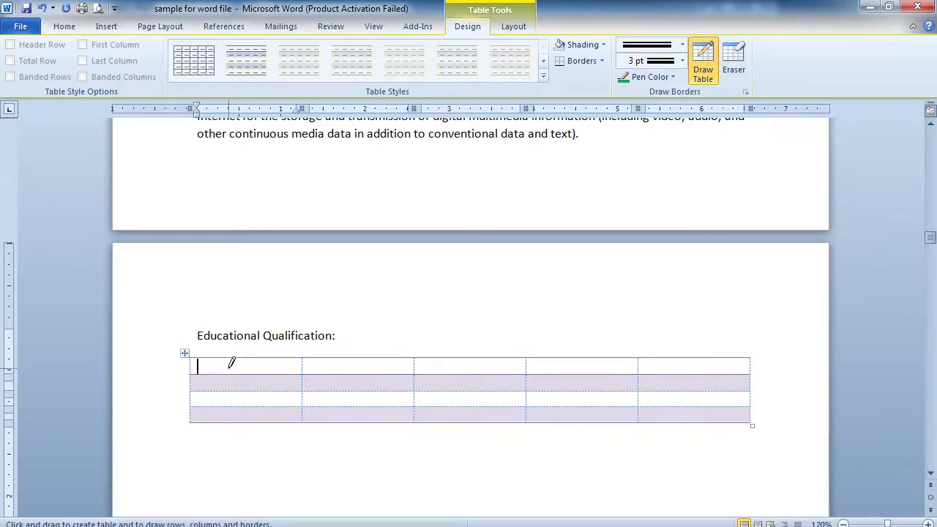
{"action": "type", "text": "Sr. No"}
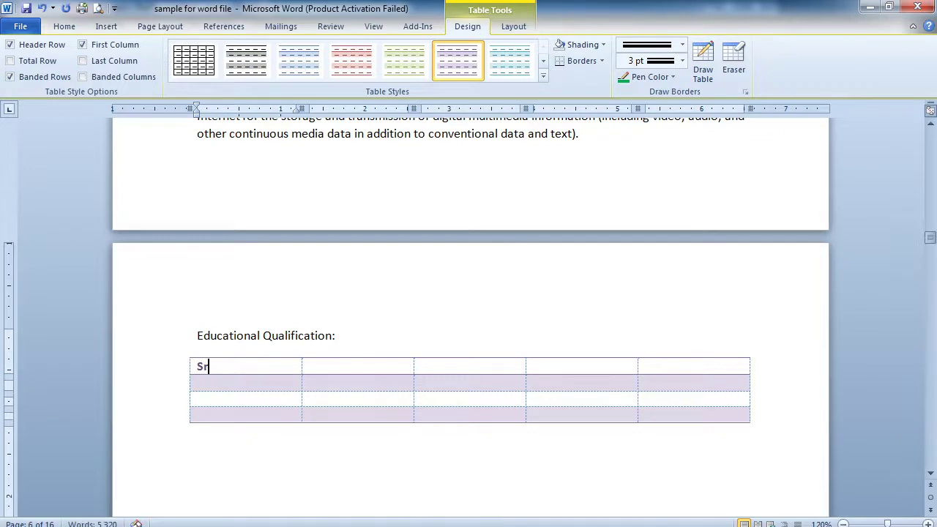
- Narrow the Sr. No column and add headers Name of the Qualification, Percentage(%), Board/University, Status
{"action": "left_click", "coordinate": [319, 366]}
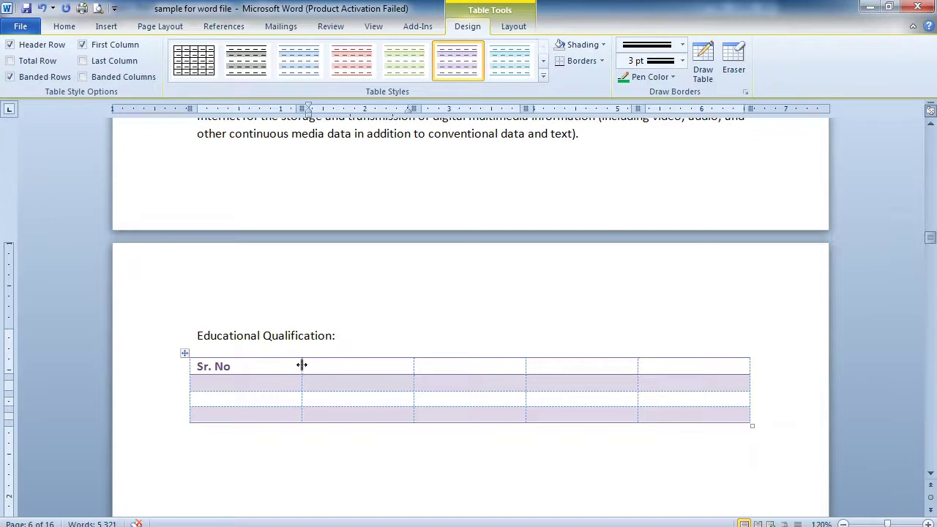
{"action": "left_click_drag", "start_coordinate": [302, 364], "coordinate": [238, 368]}
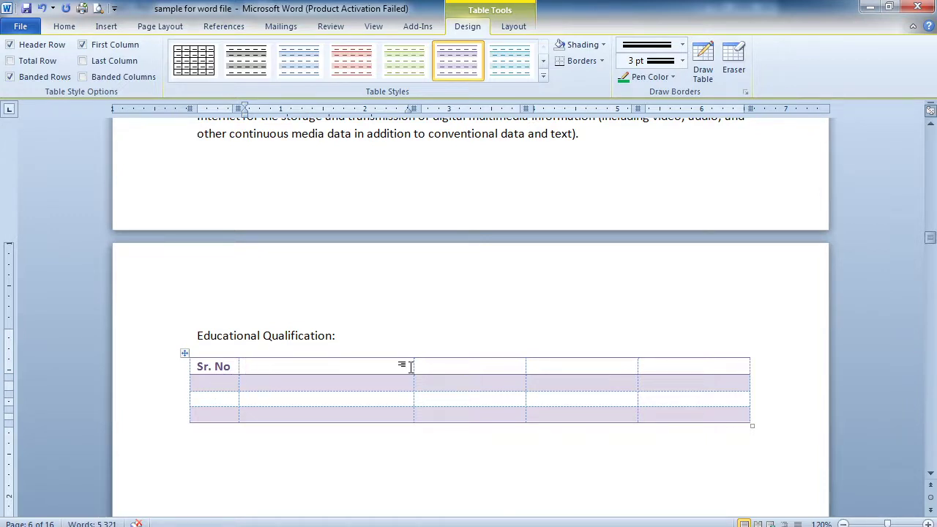
{"action": "left_click", "coordinate": [334, 369]}
{"action": "type", "text": "E"}
{"action": "key", "text": "BackSpace"}
{"action": "type", "text": "Name o"}
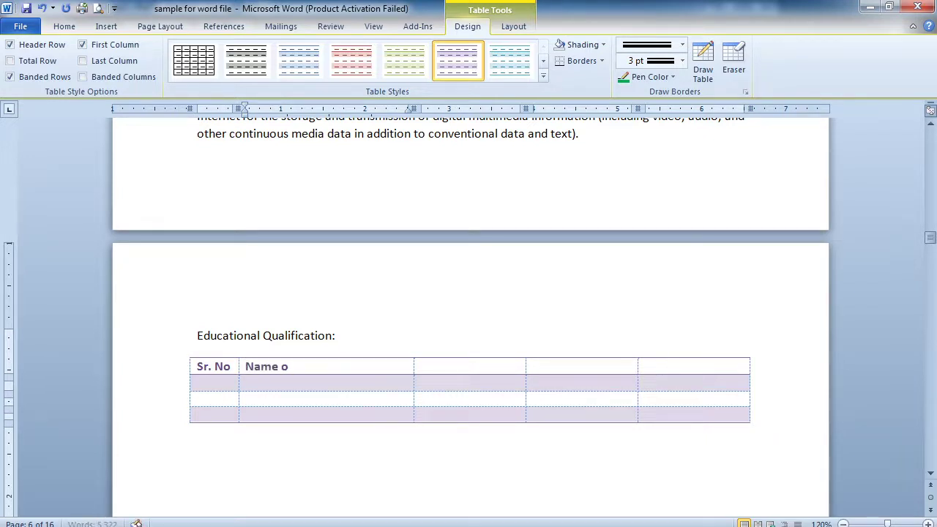
{"action": "type", "text": "f the Qualification"}
{"action": "key", "text": "Tab"}
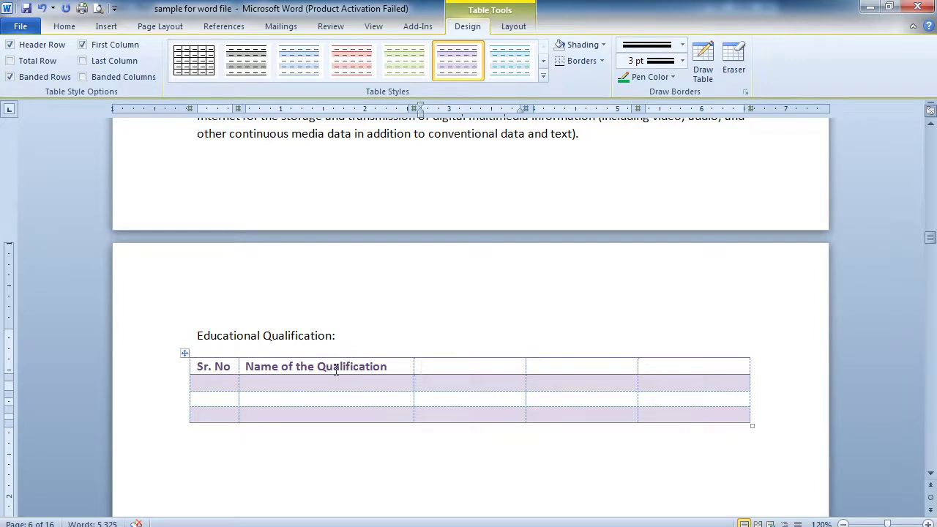
{"action": "type", "text": "Percent"}
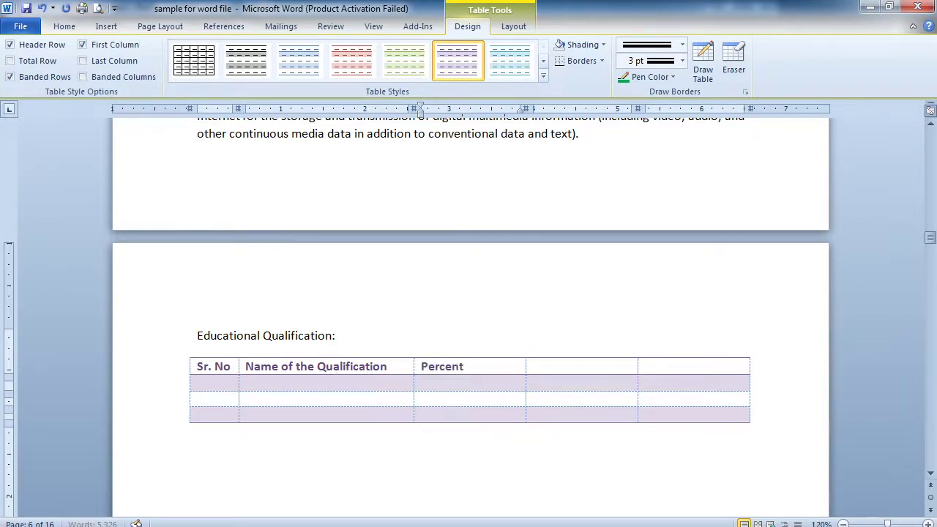
{"action": "type", "text": "age(%)\t"}
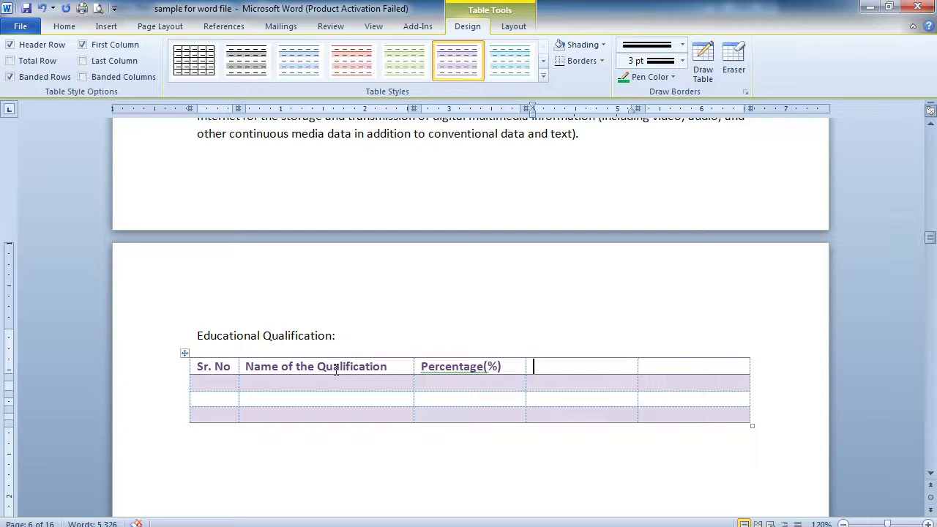
{"action": "type", "text": "Boar"}
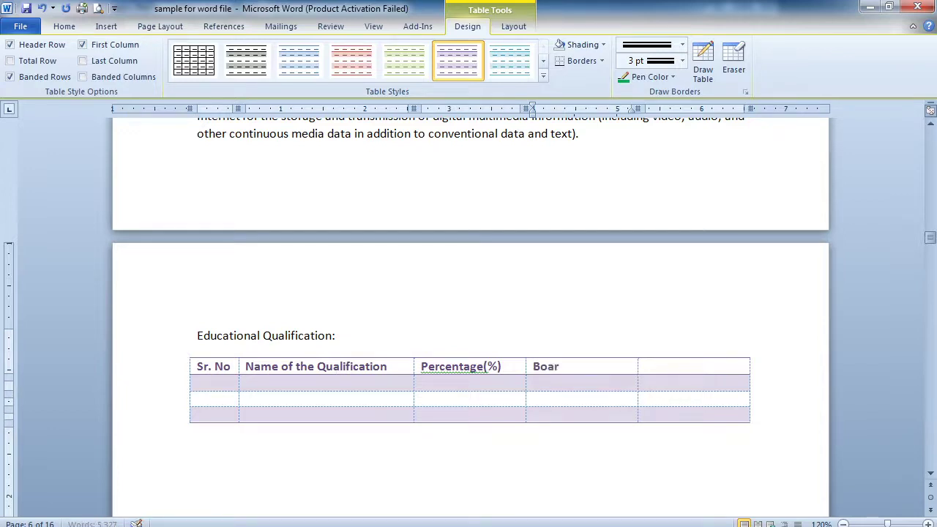
{"action": "type", "text": "d/University"}
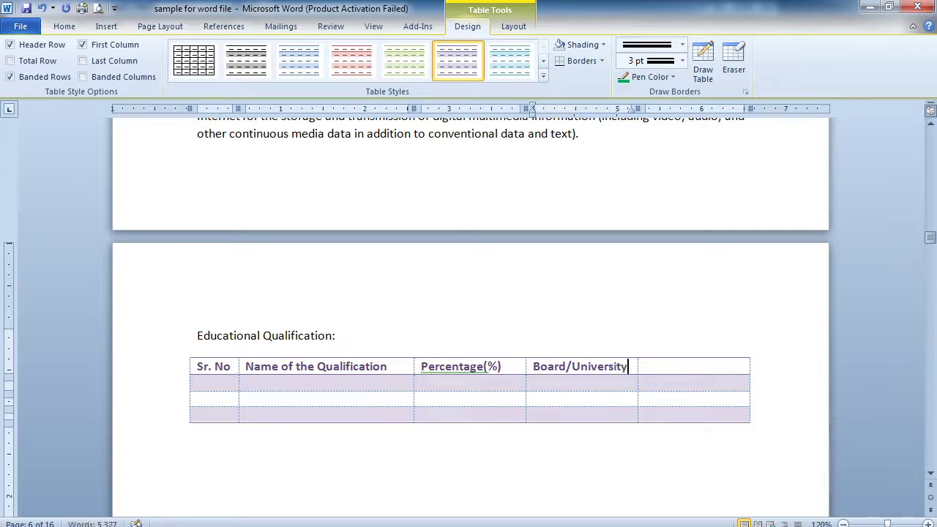
{"action": "key", "text": "Tab"}
{"action": "type", "text": "Status"}
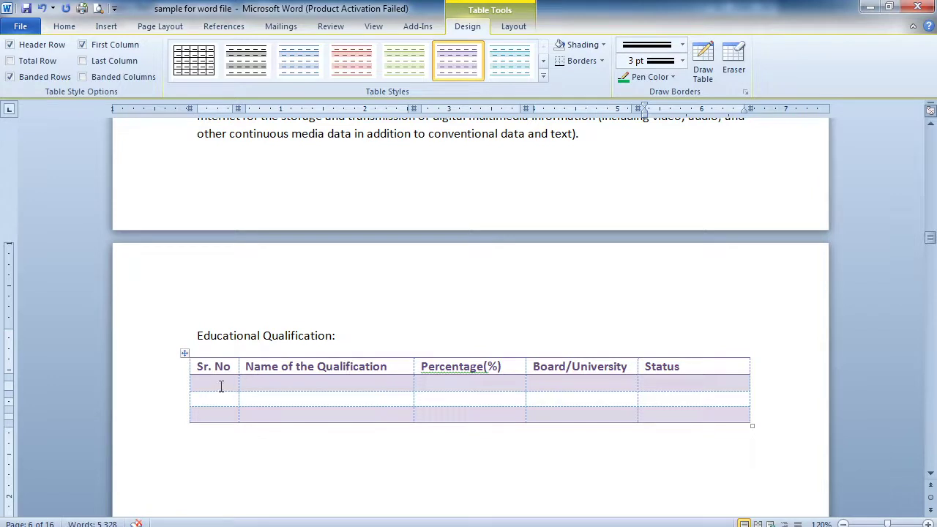
- Colour all five table header labels dark red
{"action": "left_click_drag", "start_coordinate": [198, 366], "coordinate": [686, 371]}
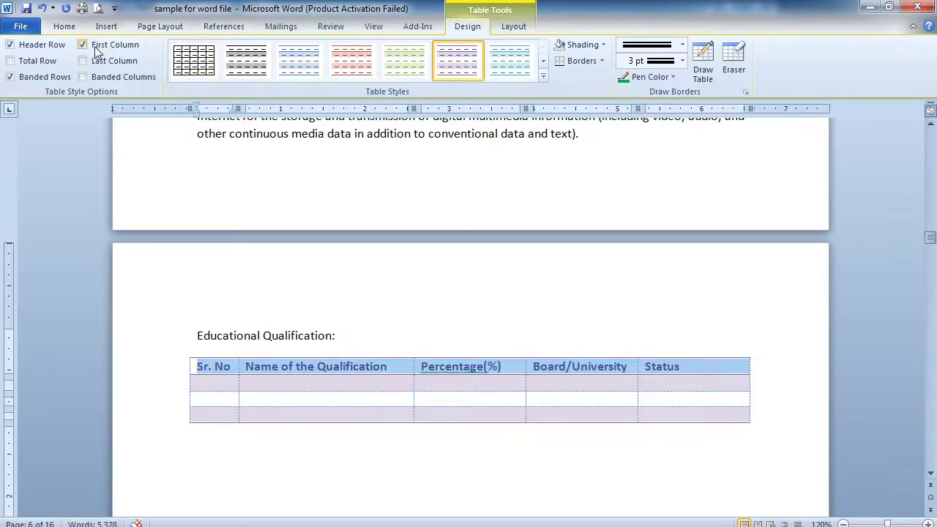
{"action": "left_click", "coordinate": [65, 28]}
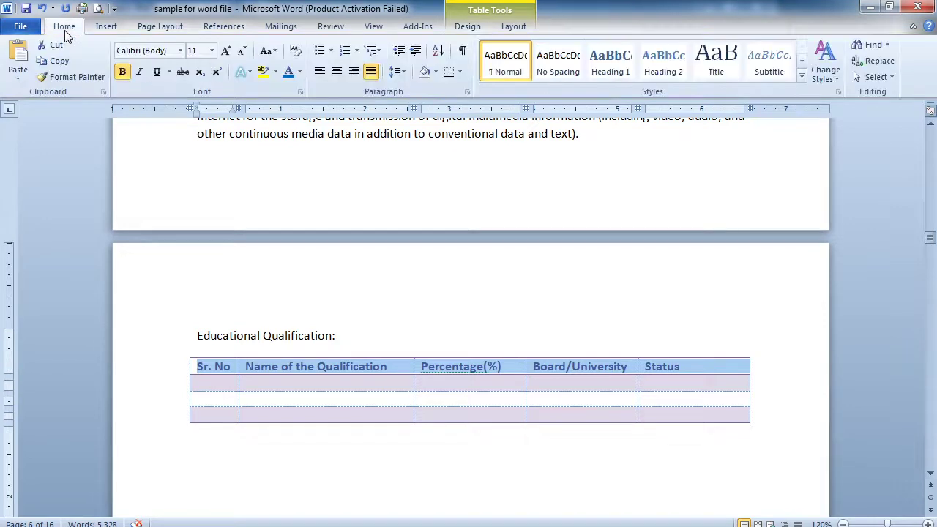
{"action": "left_click", "coordinate": [300, 73]}
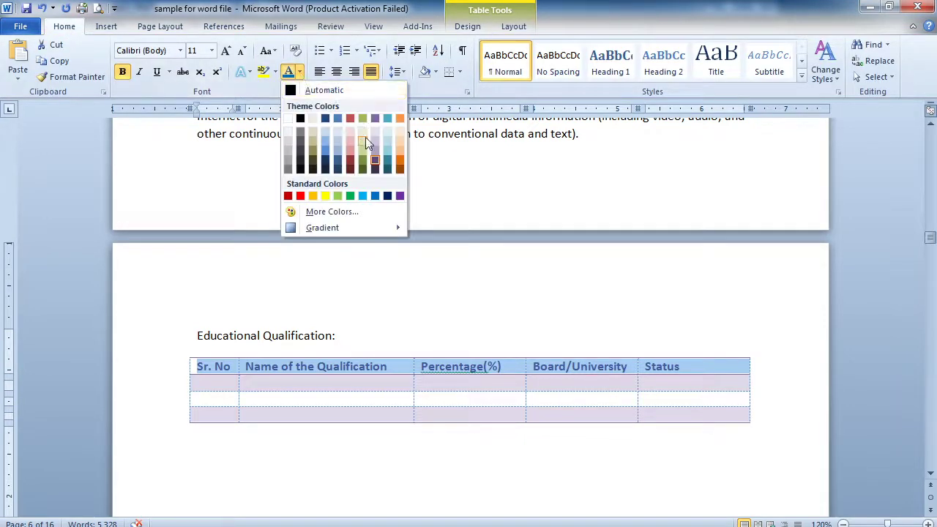
{"action": "left_click", "coordinate": [355, 163]}
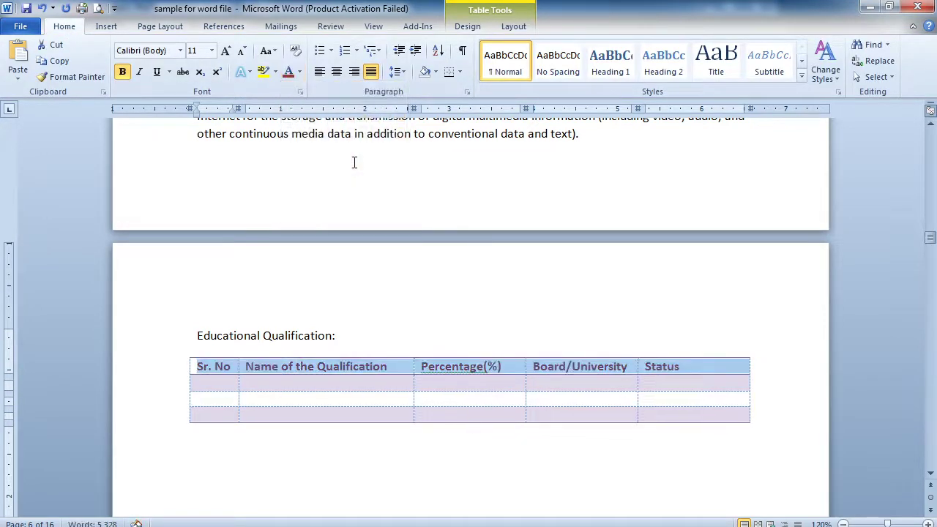
{"action": "left_click", "coordinate": [280, 380]}
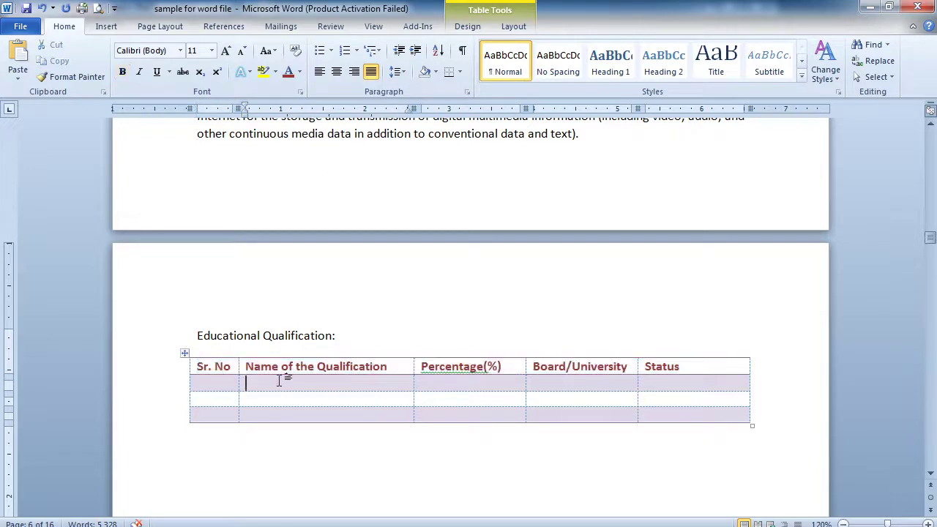
{"action": "left_click", "coordinate": [218, 383]}
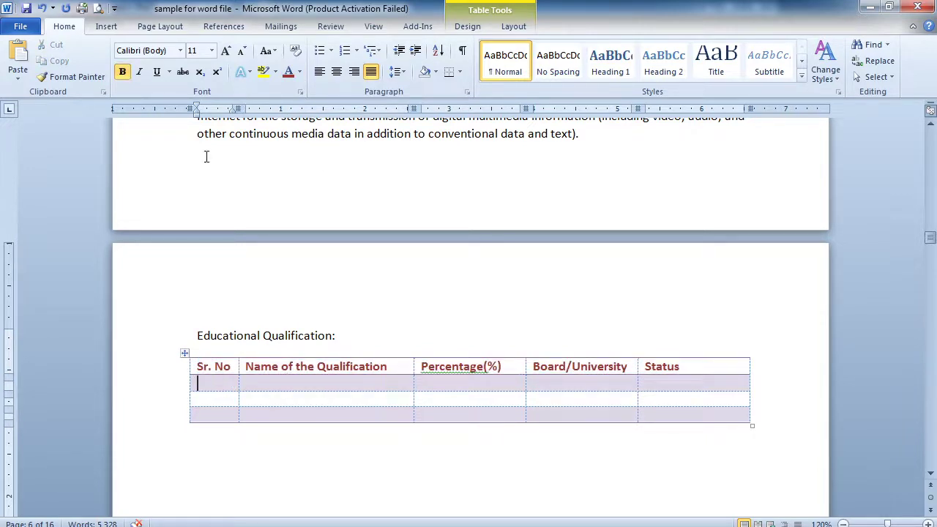
{"action": "left_click", "coordinate": [107, 28]}
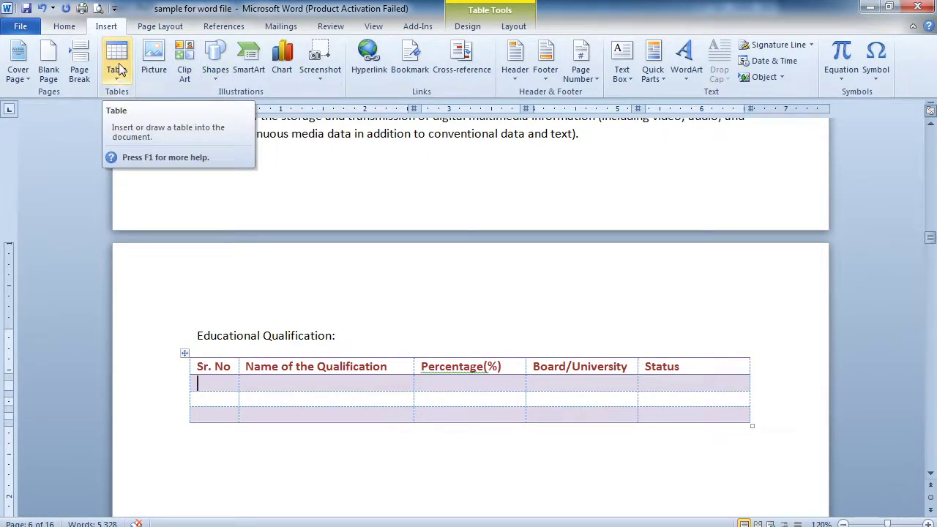
- Enter 1 and '10th (Highschool)' with superscript 'th' in the first data row
{"action": "left_click", "coordinate": [229, 386]}
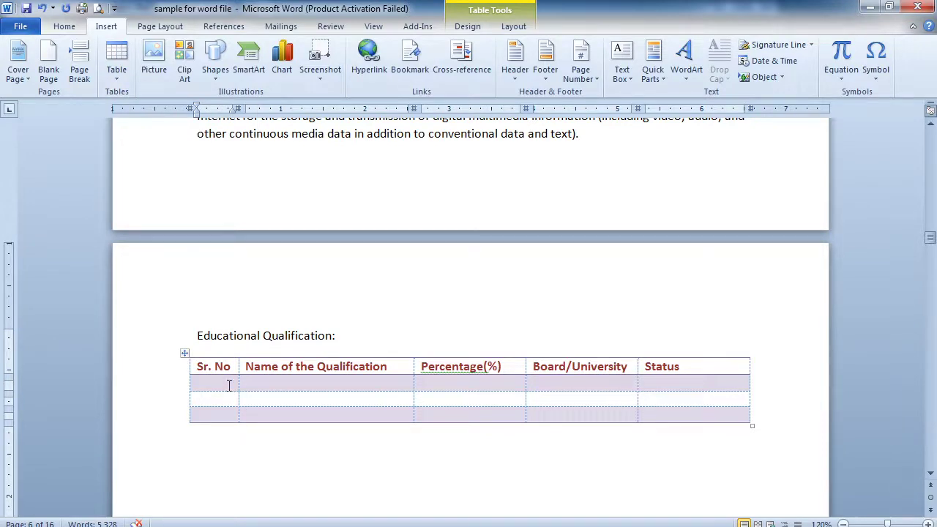
{"action": "type", "text": "1"}
{"action": "key", "text": "Tab"}
{"action": "type", "text": "10"}
{"action": "left_click", "coordinate": [64, 26]}
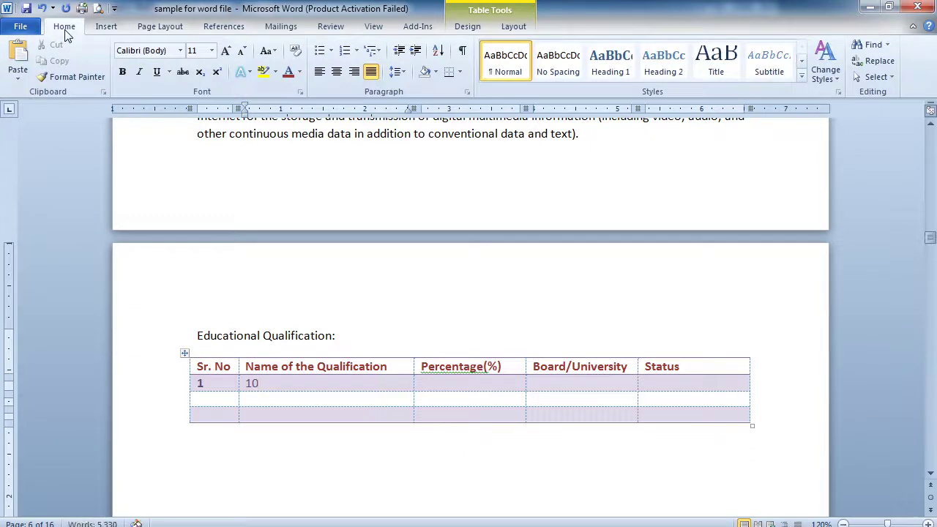
{"action": "left_click", "coordinate": [217, 72]}
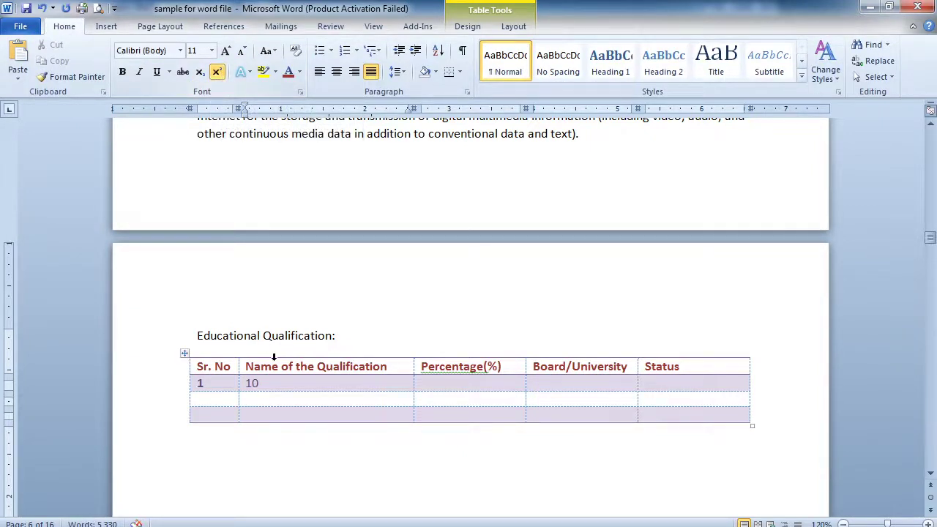
{"action": "type", "text": "th"}
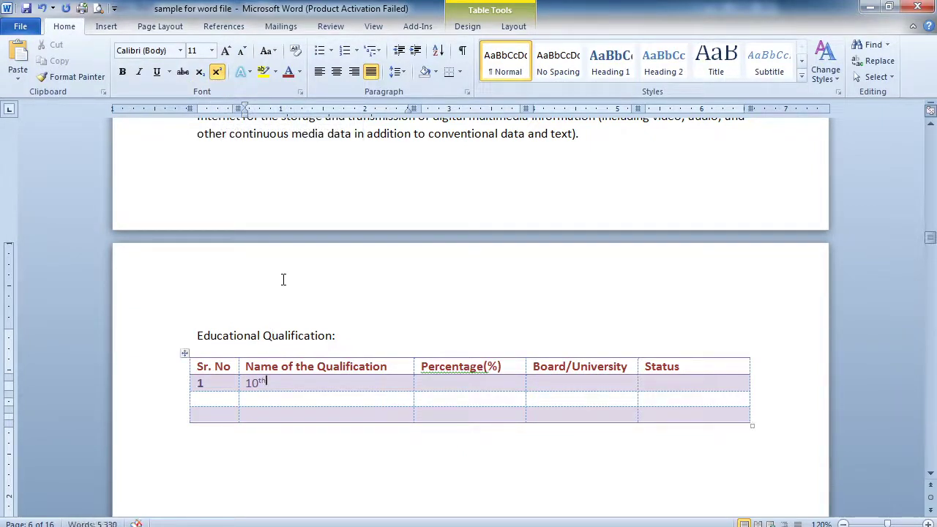
{"action": "left_click", "coordinate": [217, 77]}
{"action": "type", "text": "("}
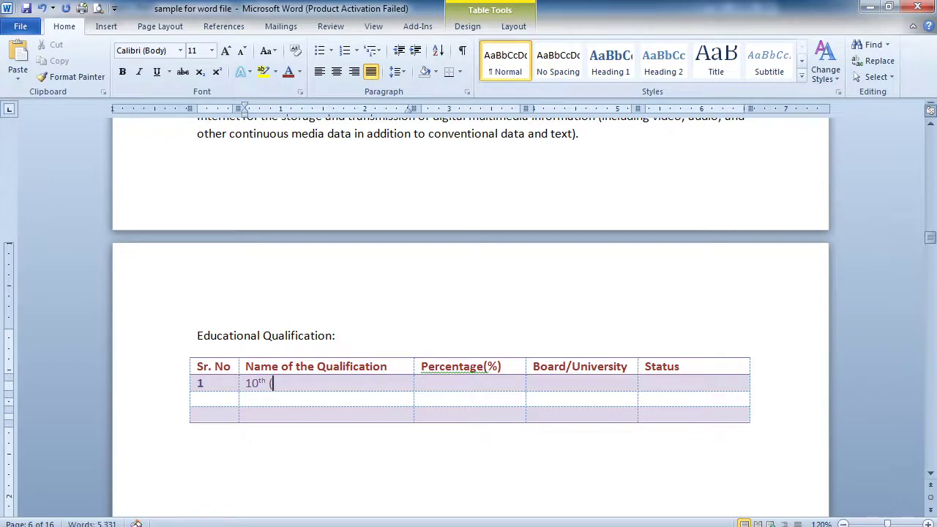
{"action": "type", "text": "Highschool)"}
- Enter 'Pass' in the first row's Status cell
{"action": "left_click", "coordinate": [464, 384]}
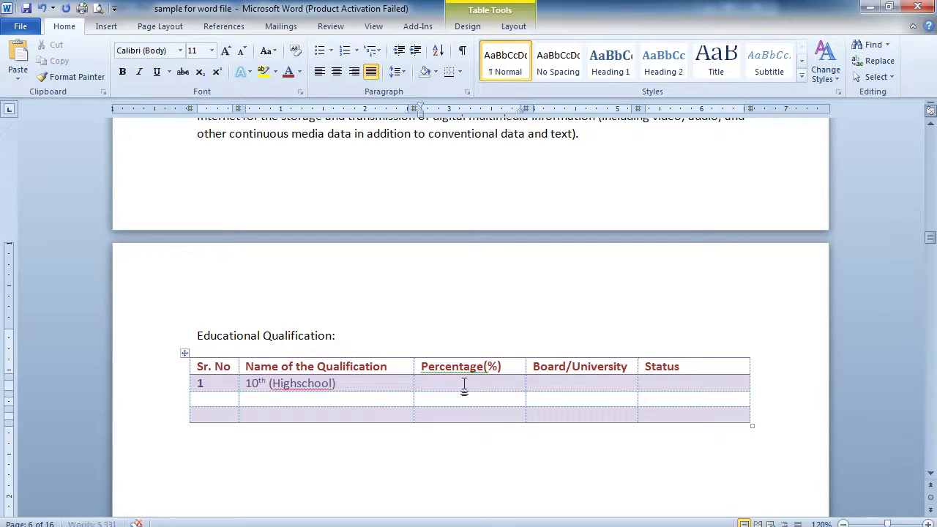
{"action": "left_click", "coordinate": [606, 385]}
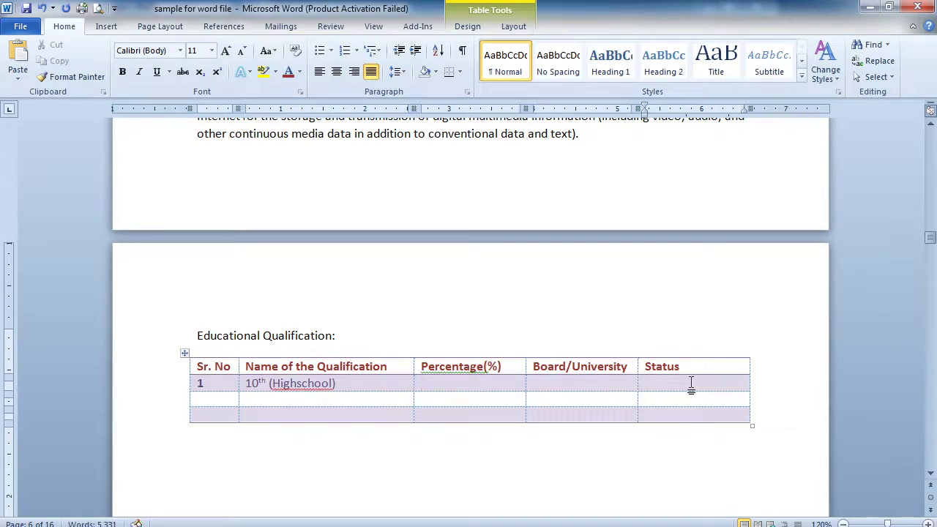
{"action": "type", "text": "Pass"}
{"action": "key", "text": "Left"}
{"action": "key", "text": "Left"}
{"action": "key", "text": "Left"}
{"action": "key", "text": "Left"}
{"action": "key", "text": "Left"}
{"action": "key", "text": "Left"}
{"action": "key", "text": "Left"}
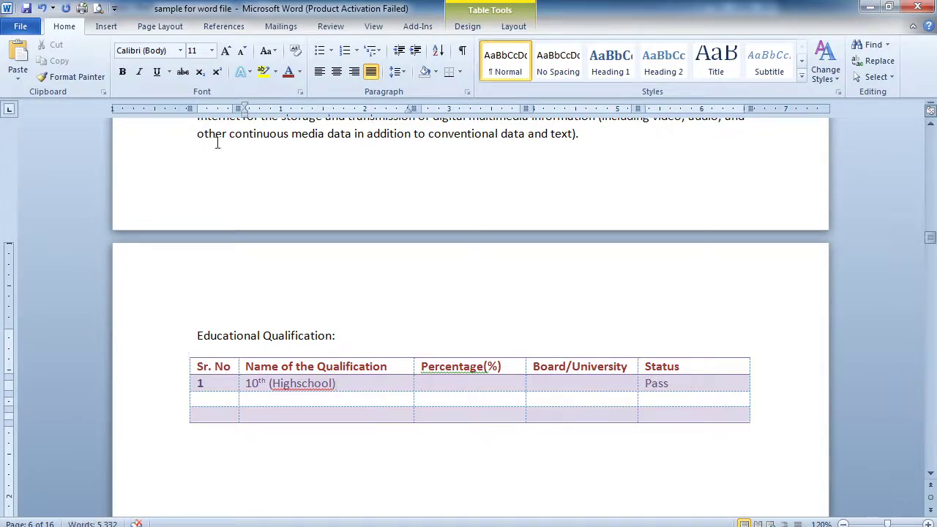
- Add blank lines below the qualification table
{"action": "left_click", "coordinate": [106, 26]}
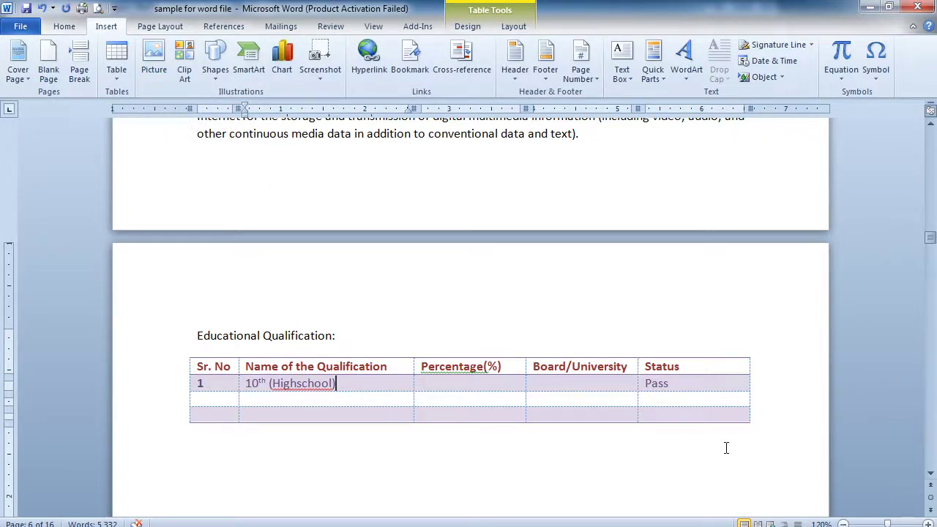
{"action": "left_click", "coordinate": [780, 424]}
{"action": "key", "text": "Return"}
{"action": "key", "text": "Return"}
{"action": "key", "text": "Return"}
{"action": "key", "text": "Return"}
{"action": "key", "text": "Return"}
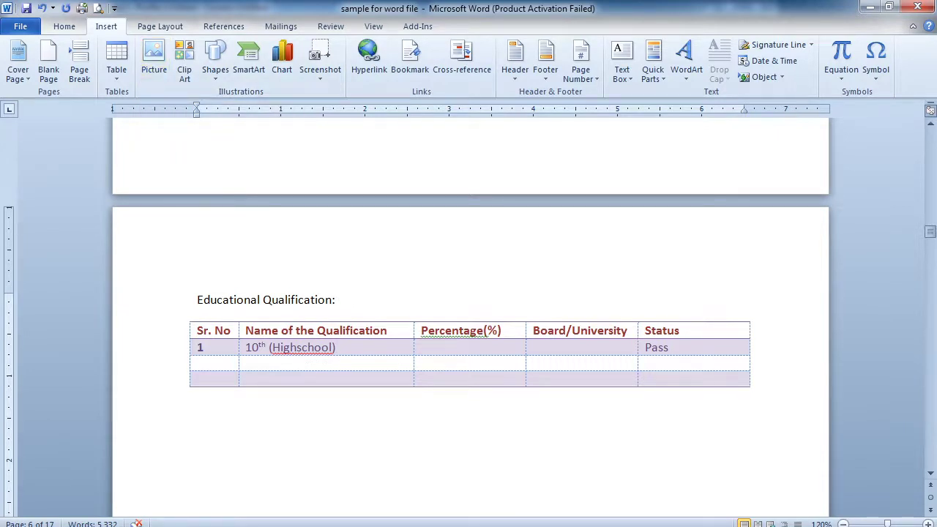
- Switch to Chrome and open google.com in a new window
{"action": "mouse_move", "coordinate": [202, 521]}
{"action": "left_click", "coordinate": [231, 495]}
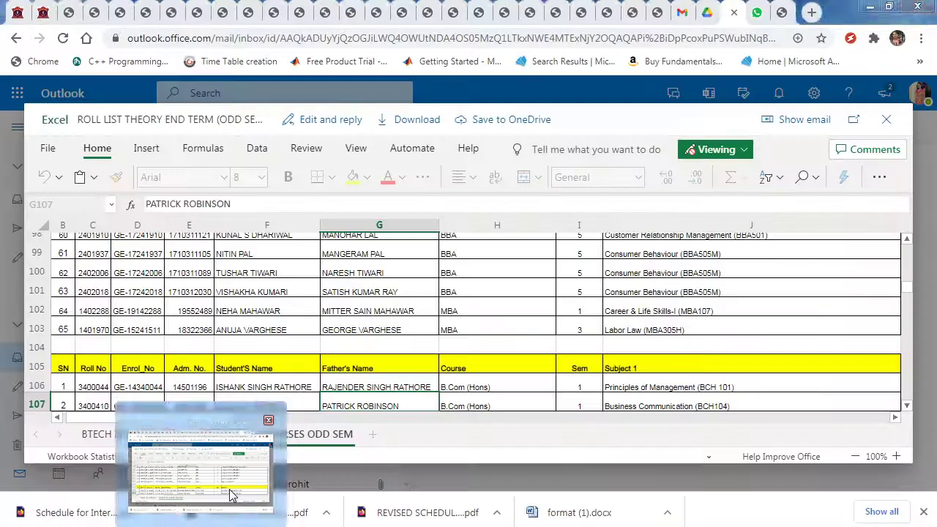
{"action": "key", "text": "ctrl+n"}
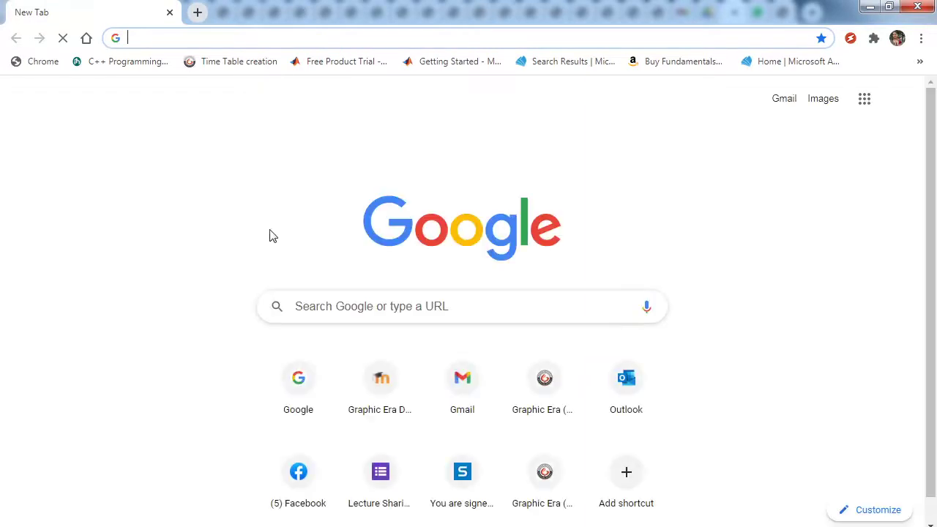
{"action": "type", "text": "go"}
{"action": "key", "text": "Return"}
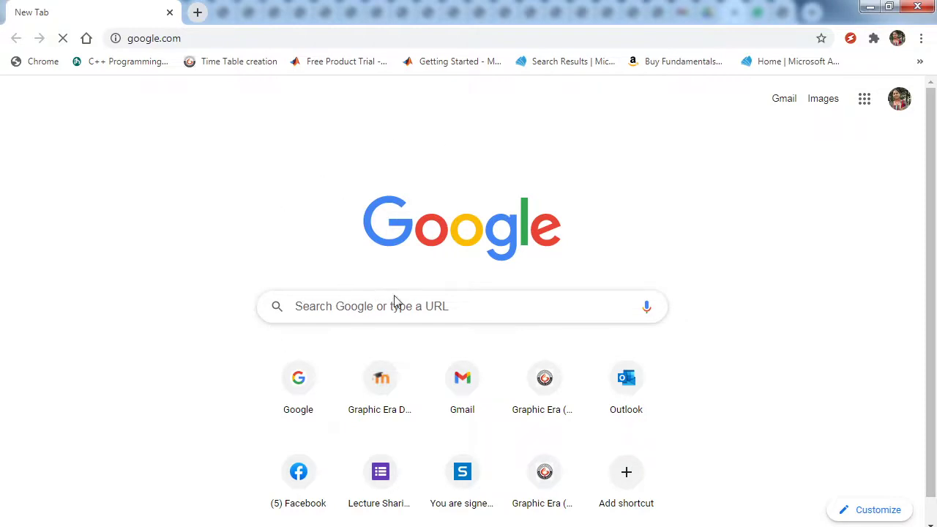
- Search Google Images for 'computer animation' and preview the cartoon computer image
{"action": "left_click", "coordinate": [345, 35]}
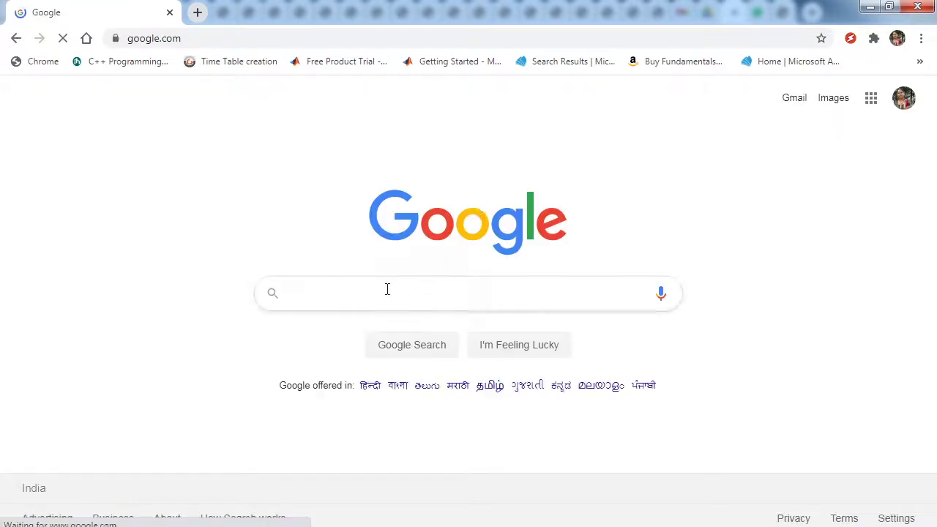
{"action": "type", "text": "comp"}
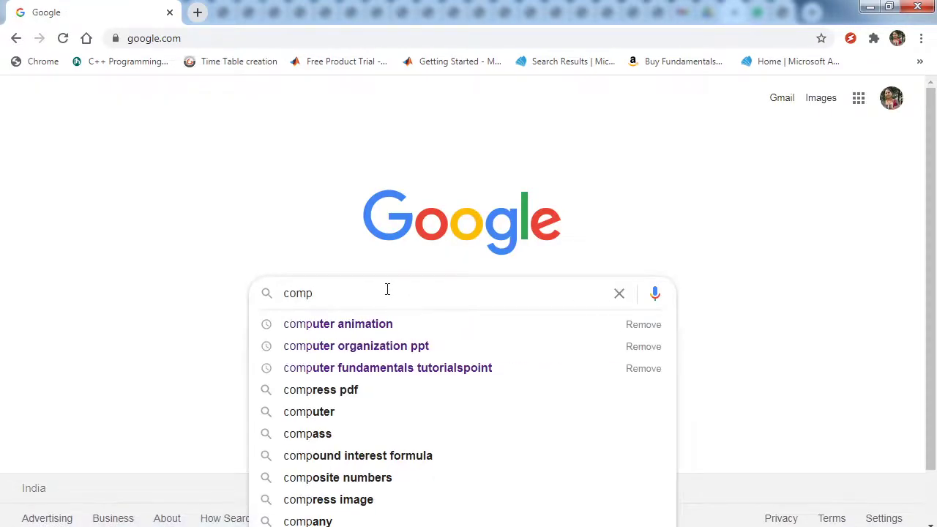
{"action": "key", "text": "Down"}
{"action": "key", "text": "Return"}
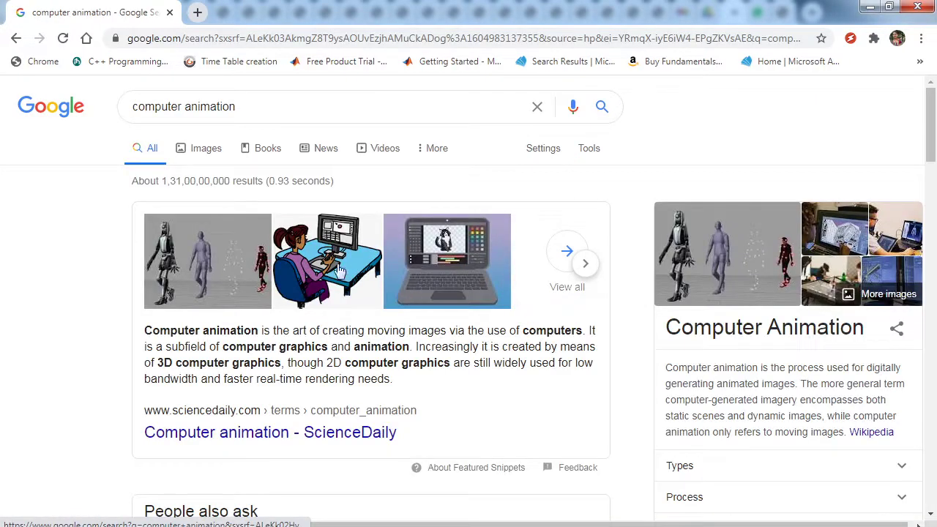
{"action": "left_click", "coordinate": [732, 268]}
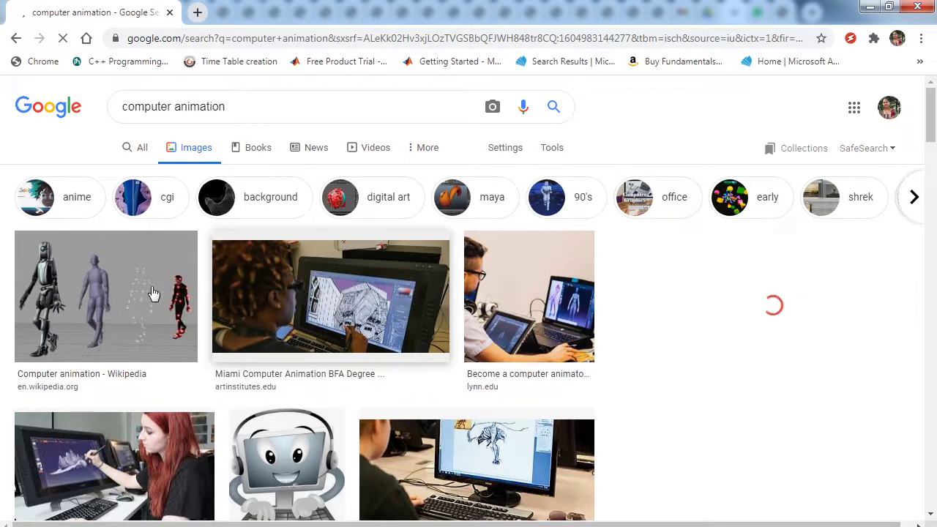
{"action": "left_click", "coordinate": [150, 294]}
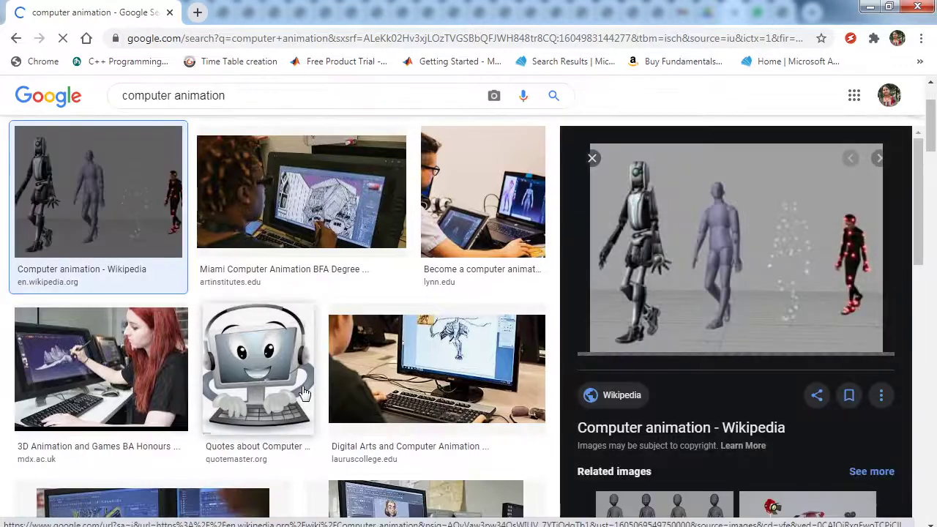
{"action": "left_click", "coordinate": [303, 393]}
- Save the cartoon image to the Desktop as 'inserting picture' and return to Word
{"action": "right_click", "coordinate": [745, 281]}
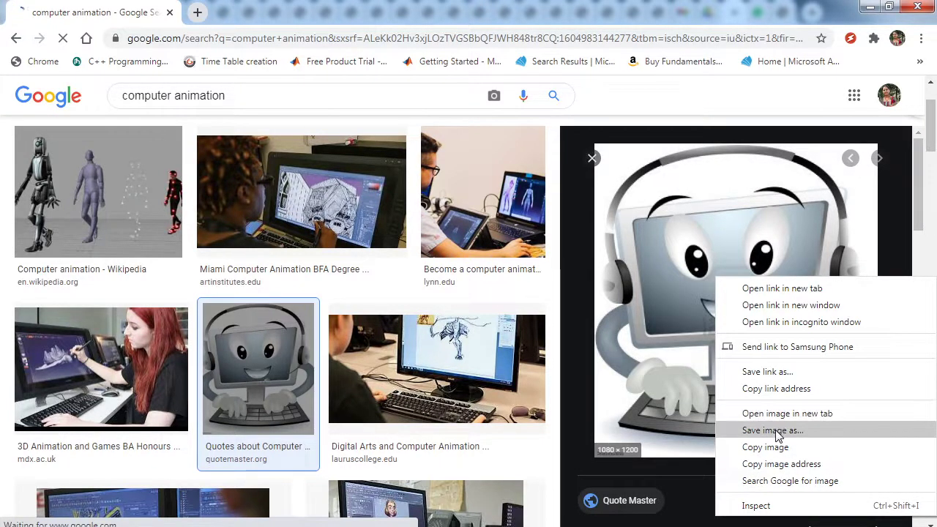
{"action": "left_click", "coordinate": [777, 432]}
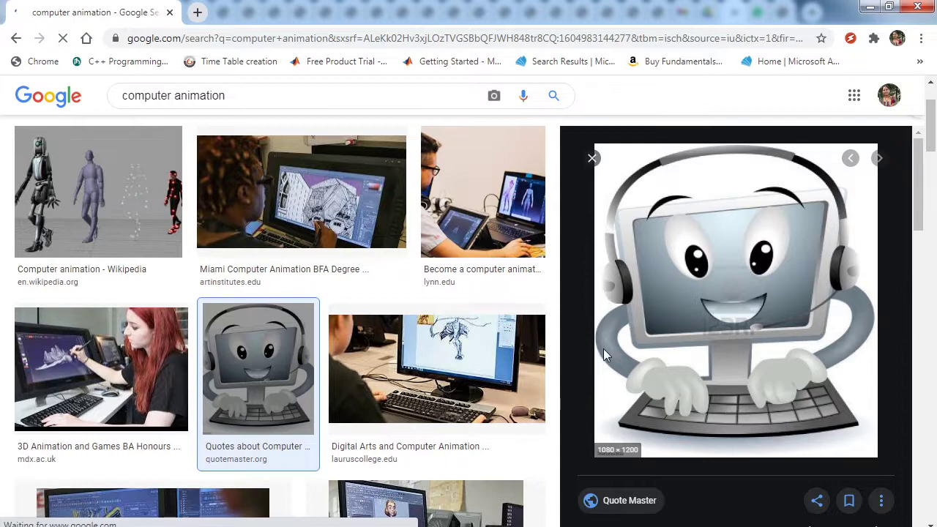
{"action": "type", "text": "insert"}
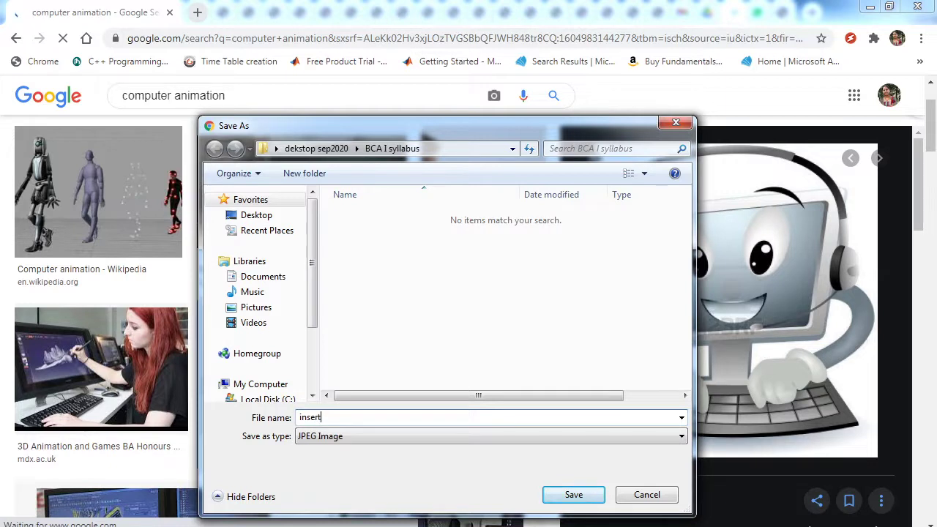
{"action": "type", "text": "ing picture"}
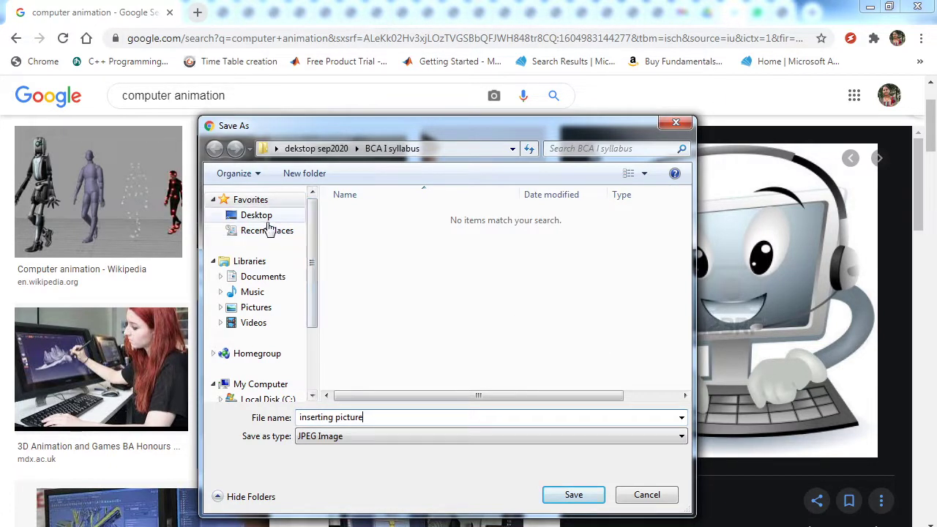
{"action": "left_click", "coordinate": [257, 216]}
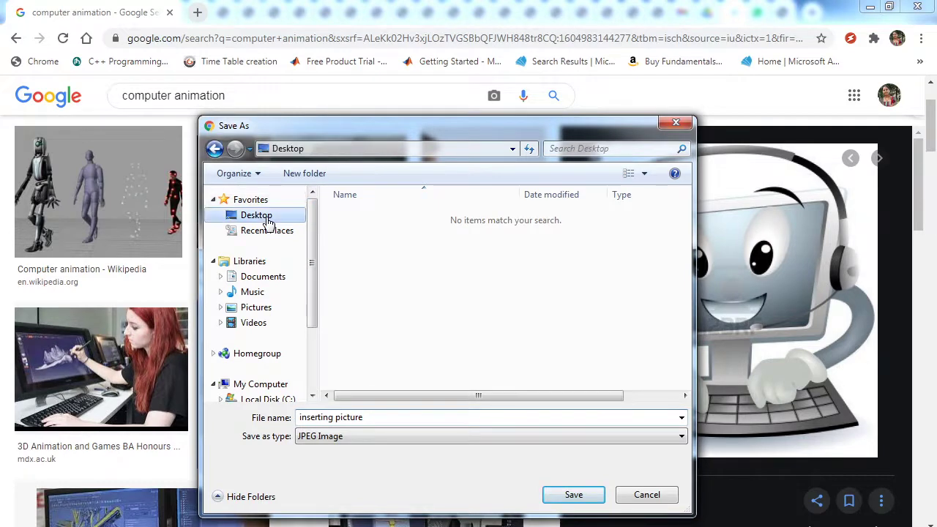
{"action": "left_click", "coordinate": [574, 495]}
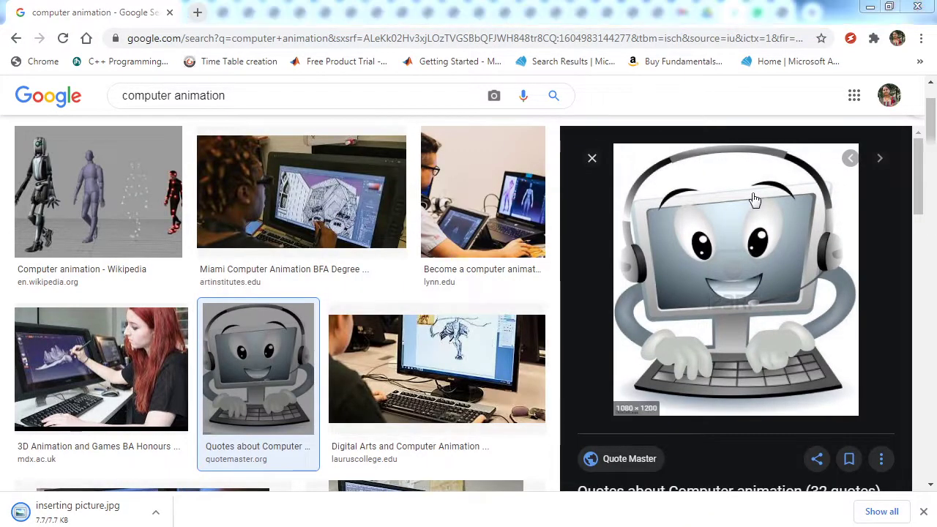
{"action": "key", "text": "alt+Tab"}
{"action": "key", "text": "alt+Tab"}
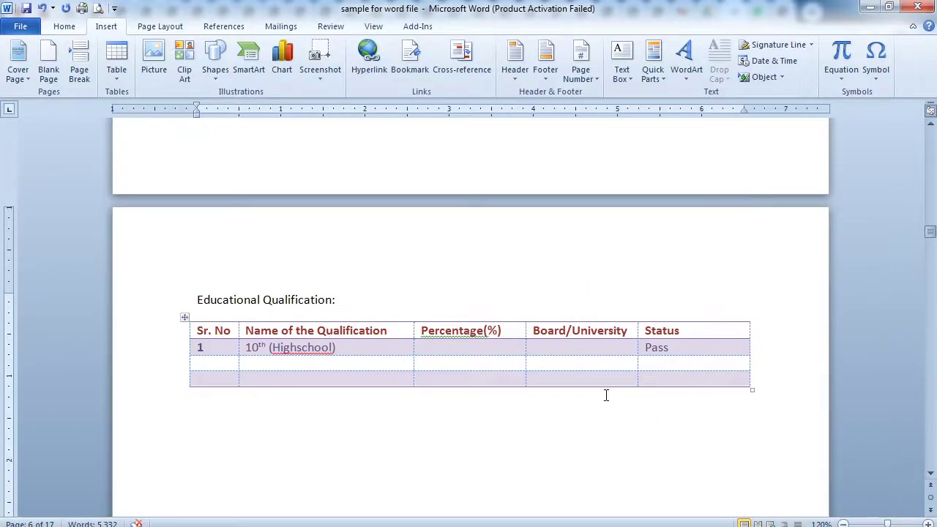
- Insert the Tulips sample picture below the table and shrink it to about 2.27" by 3.03"
{"action": "left_click", "coordinate": [154, 62]}
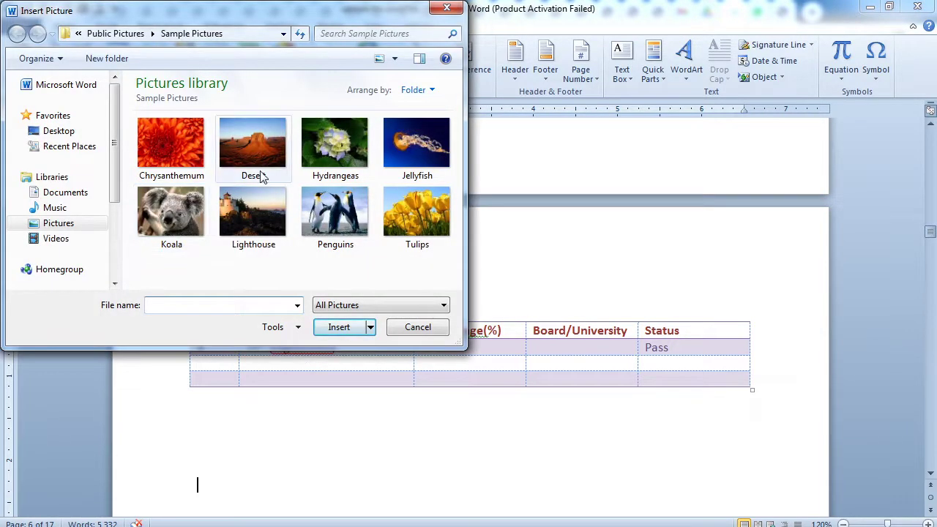
{"action": "left_click", "coordinate": [422, 211]}
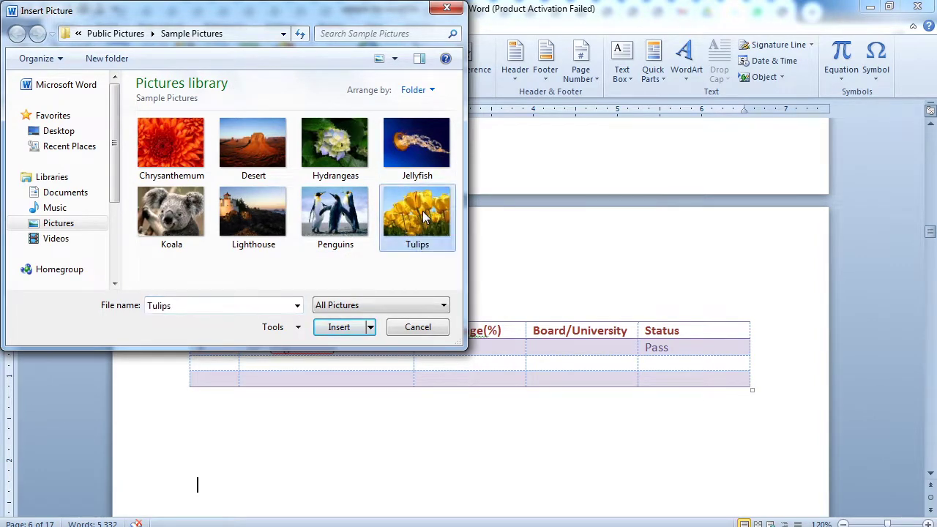
{"action": "double_click", "coordinate": [422, 211]}
{"action": "key", "text": "Down"}
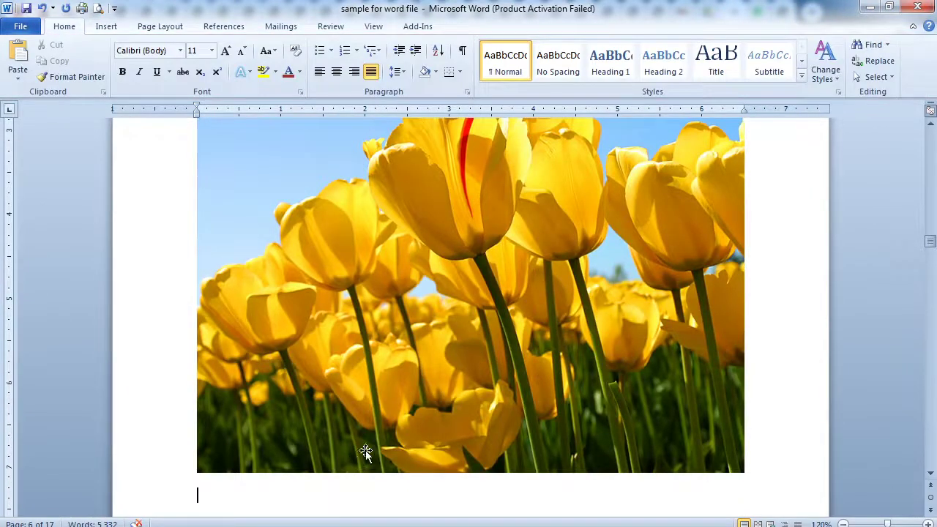
{"action": "left_click", "coordinate": [658, 414]}
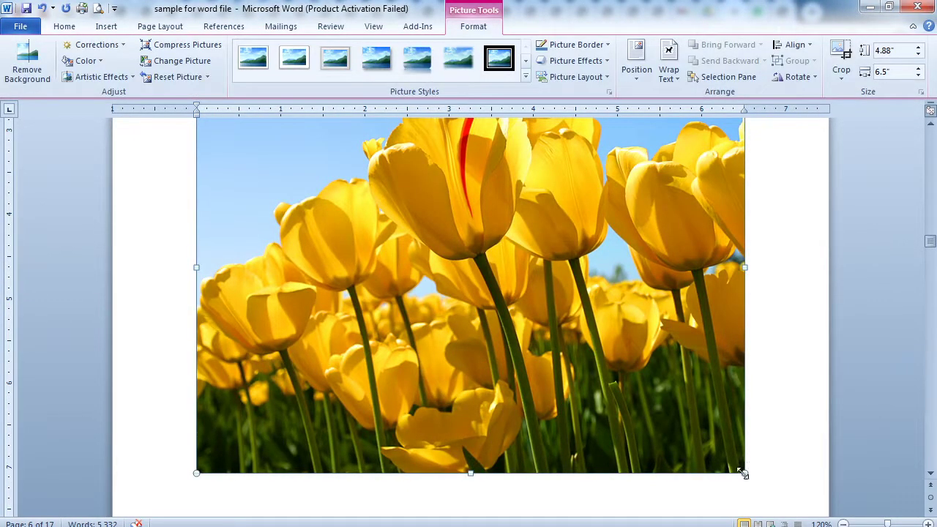
{"action": "left_click_drag", "start_coordinate": [743, 473], "coordinate": [336, 253]}
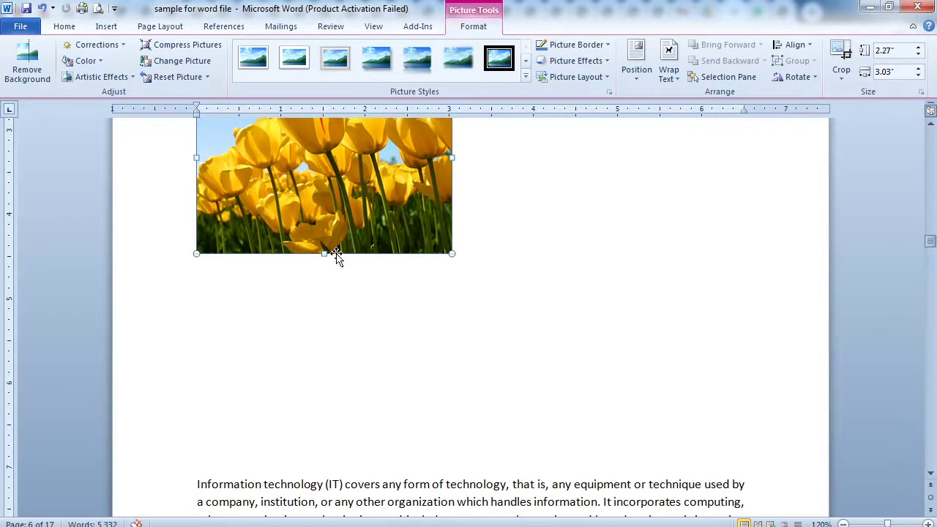
{"action": "left_click", "coordinate": [565, 198]}
{"action": "scroll", "coordinate": [564, 198], "scroll_direction": "up", "scroll_amount": 4}
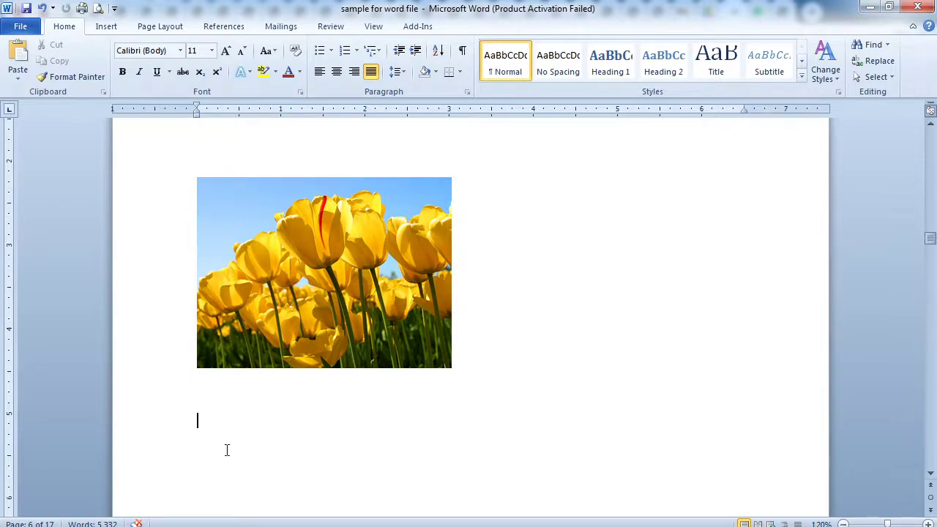
- Insert the Desktop image 'inserting picture' below the tulips, then browse Picture Border and Effects
{"action": "left_click", "coordinate": [106, 26]}
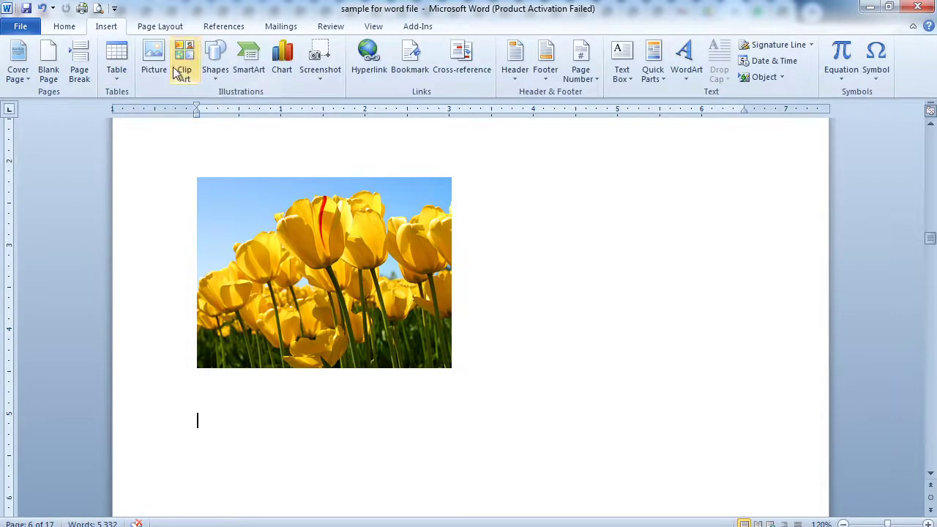
{"action": "left_click", "coordinate": [150, 64]}
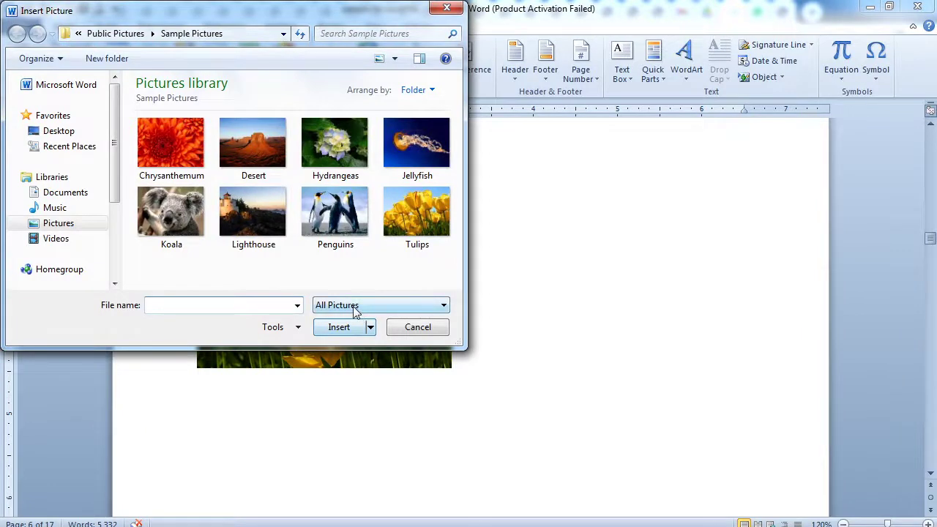
{"action": "left_click", "coordinate": [355, 306]}
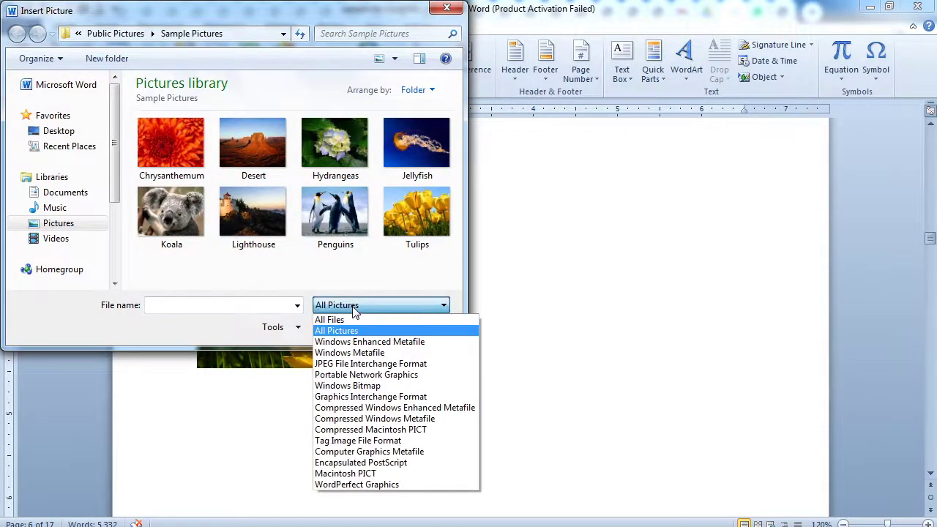
{"action": "left_click", "coordinate": [632, 271]}
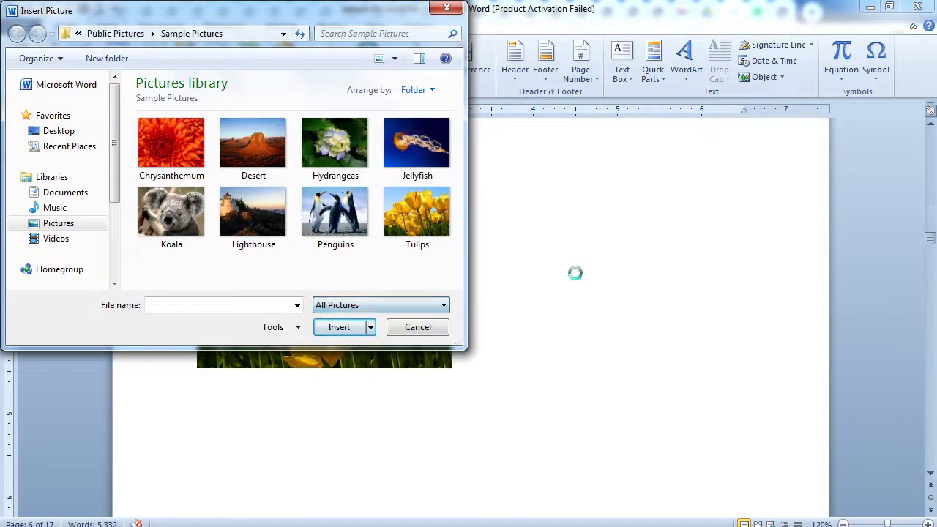
{"action": "left_click", "coordinate": [67, 134]}
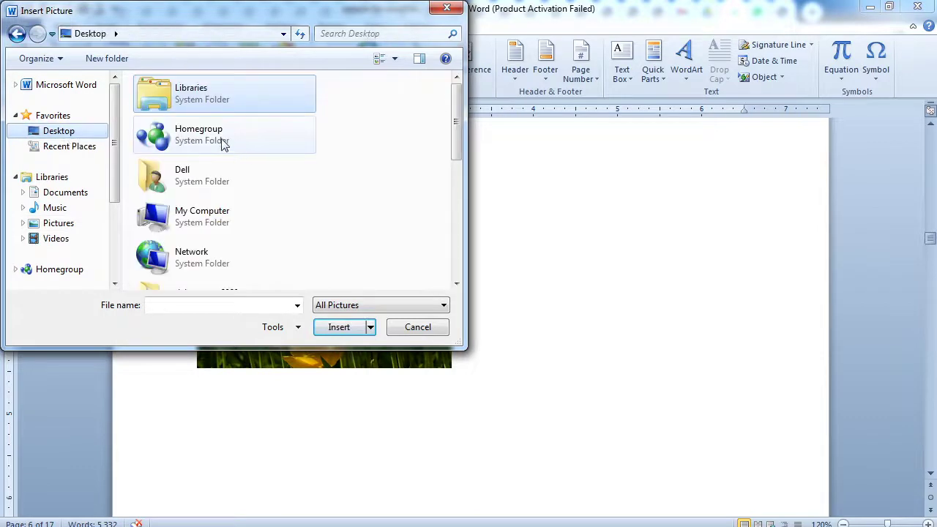
{"action": "scroll", "coordinate": [224, 146], "scroll_direction": "down", "scroll_amount": 5}
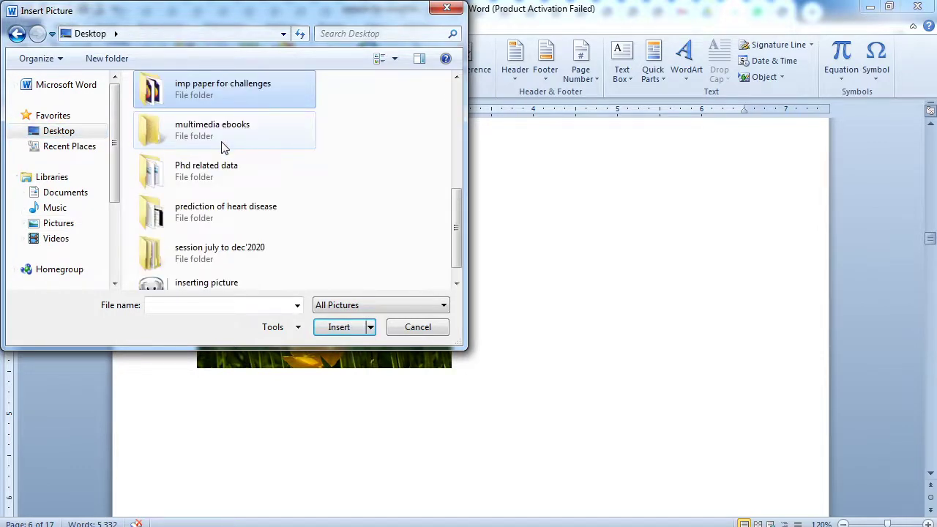
{"action": "key", "text": "Down"}
{"action": "key", "text": "Down"}
{"action": "key", "text": "Down"}
{"action": "key", "text": "Down"}
{"action": "key", "text": "Down"}
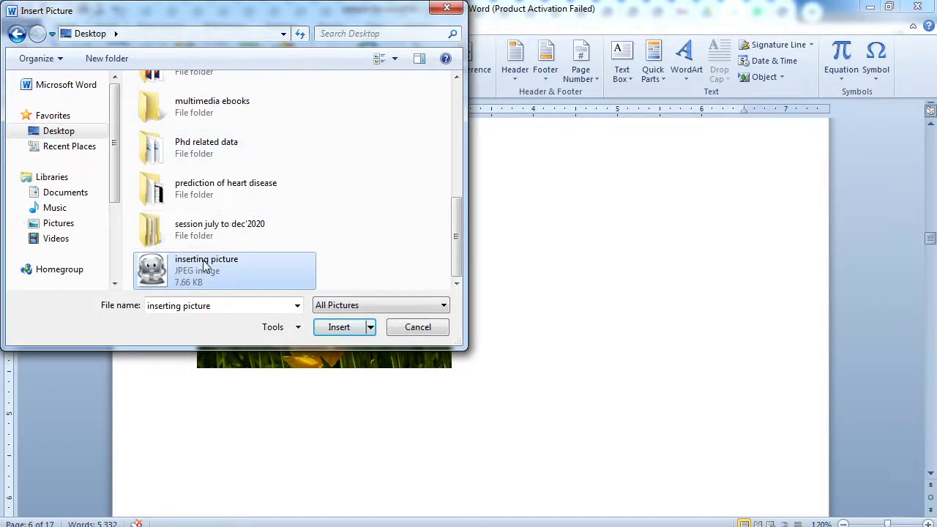
{"action": "double_click", "coordinate": [203, 270]}
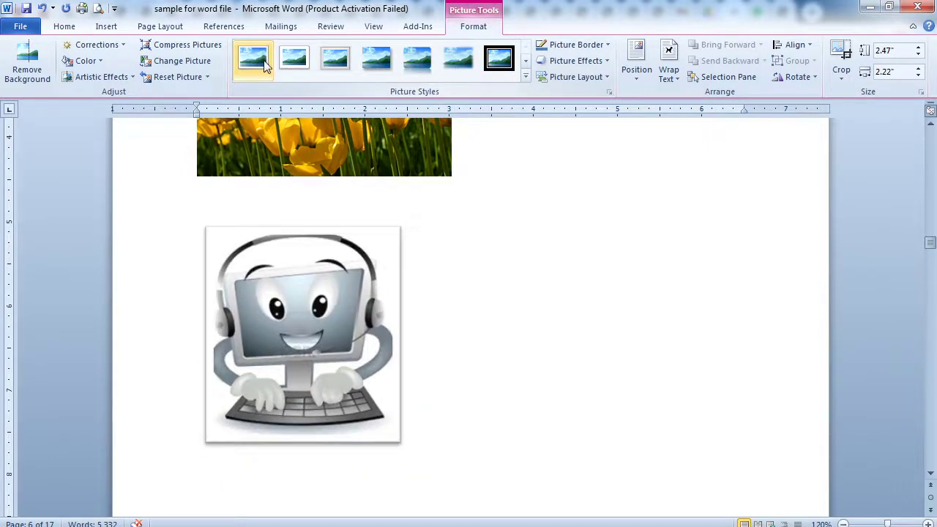
{"action": "left_click", "coordinate": [594, 49]}
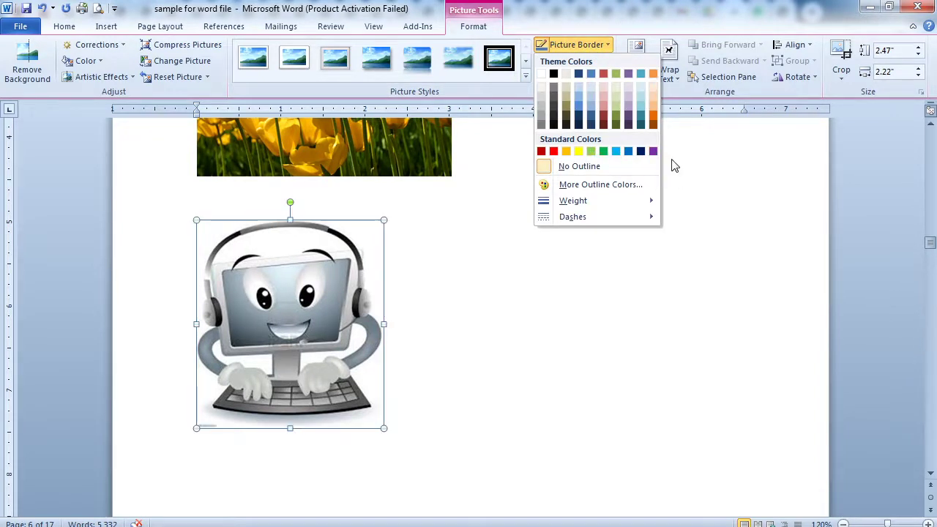
{"action": "left_click", "coordinate": [577, 64]}
- Add a reflection effect beneath the cartoon computer picture
{"action": "left_click", "coordinate": [578, 68]}
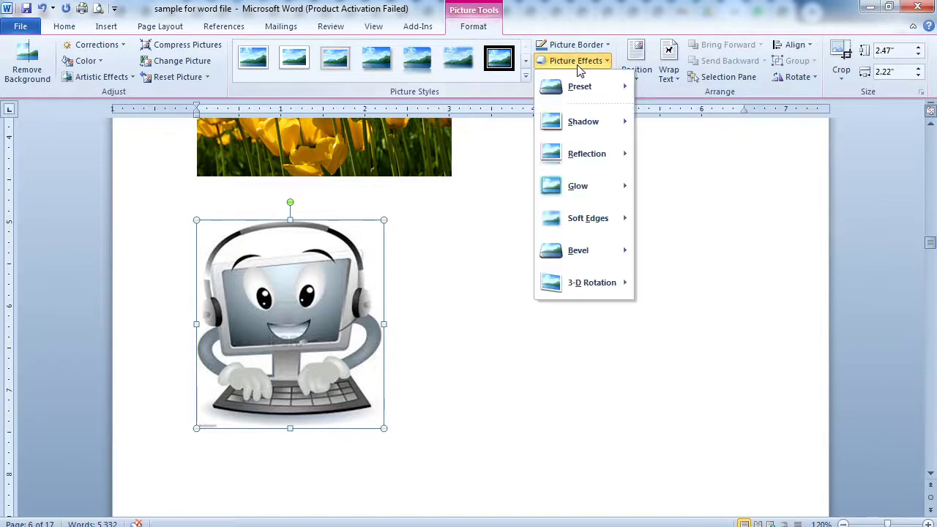
{"action": "mouse_move", "coordinate": [582, 155]}
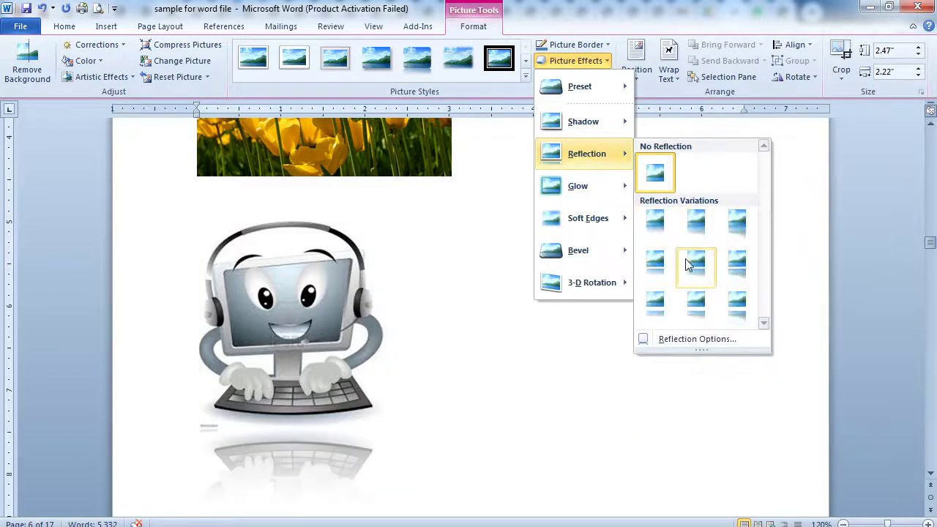
{"action": "left_click", "coordinate": [689, 264]}
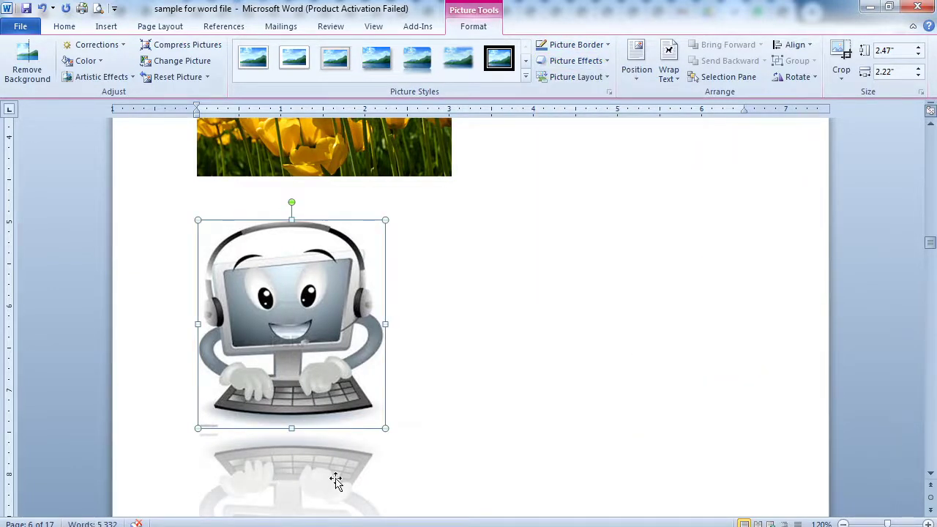
- Deselect the picture and start a new line on the next page
{"action": "left_click", "coordinate": [459, 283]}
{"action": "key", "text": "Return"}
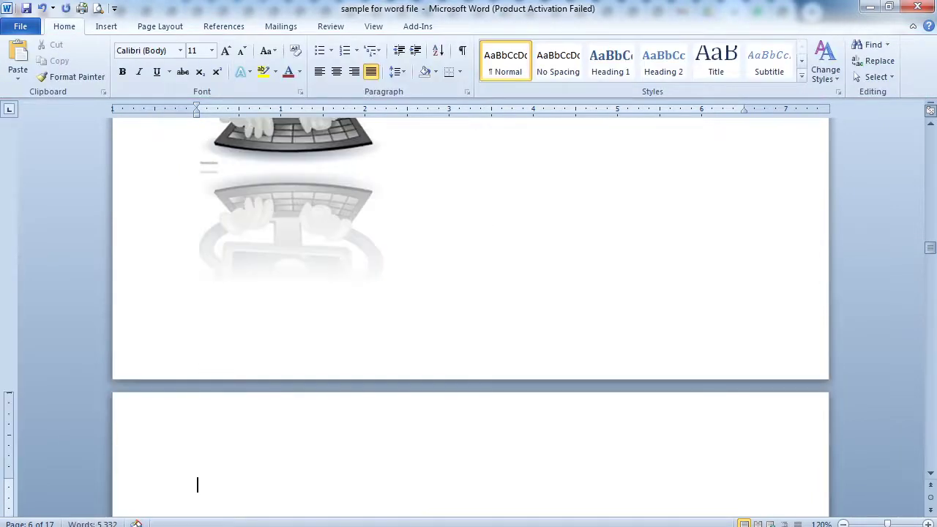
{"action": "left_click", "coordinate": [110, 27]}
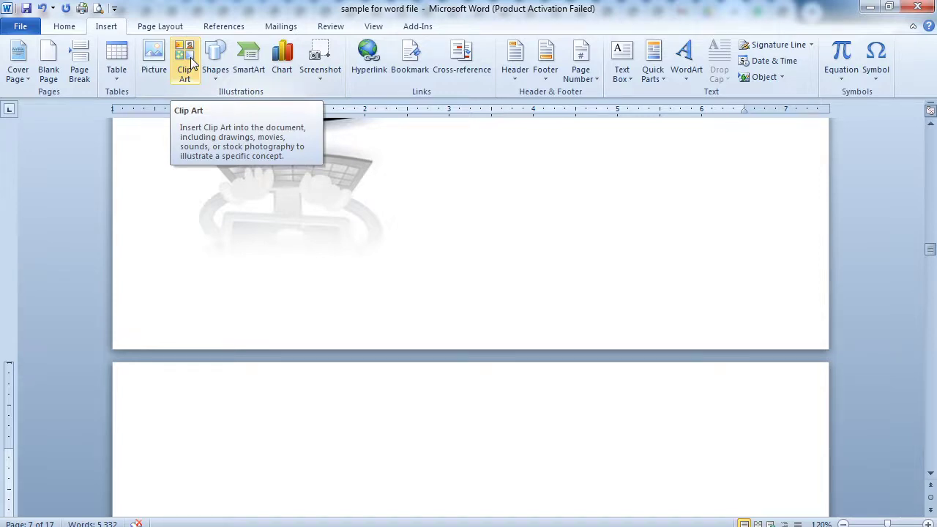
- Insert the red apple-and-books clip art from a 'book' search, then close the Clip Art pane
{"action": "left_click", "coordinate": [191, 64]}
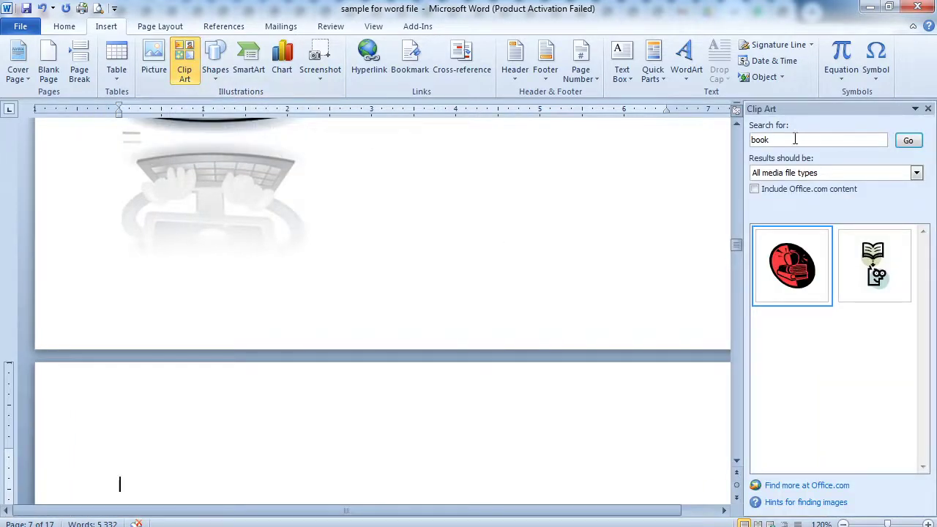
{"action": "left_click", "coordinate": [795, 139]}
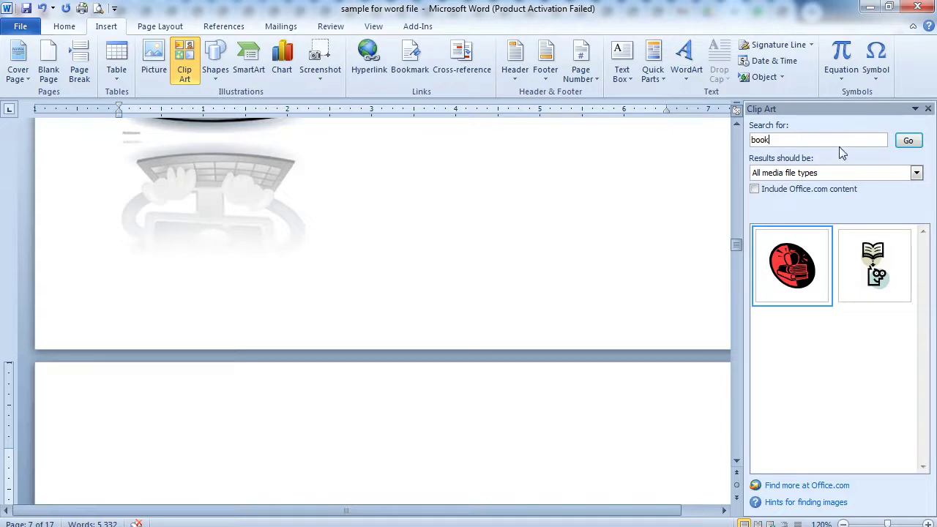
{"action": "left_click", "coordinate": [908, 139]}
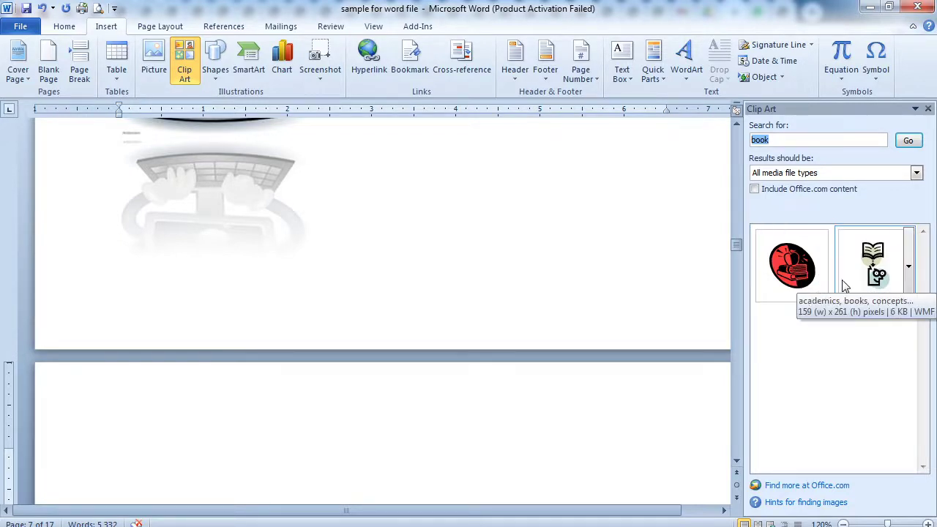
{"action": "left_click", "coordinate": [793, 271]}
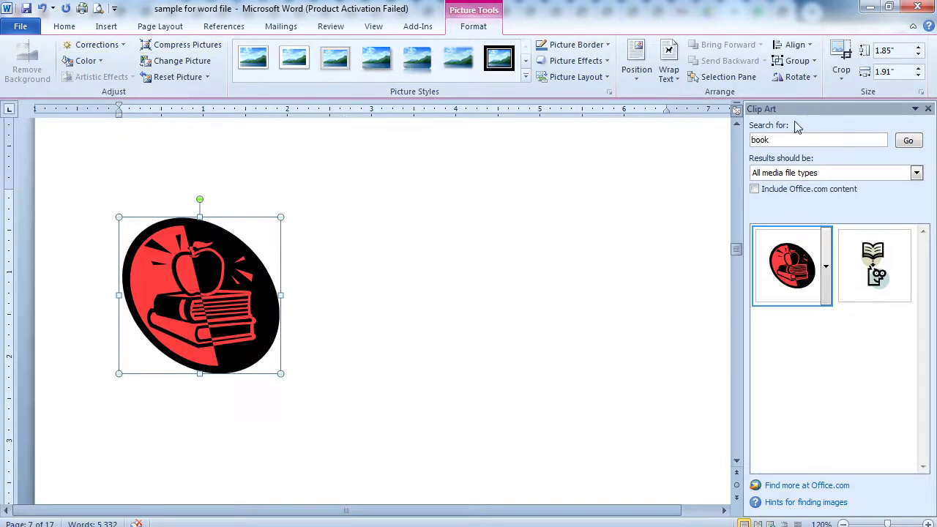
{"action": "left_click", "coordinate": [928, 109]}
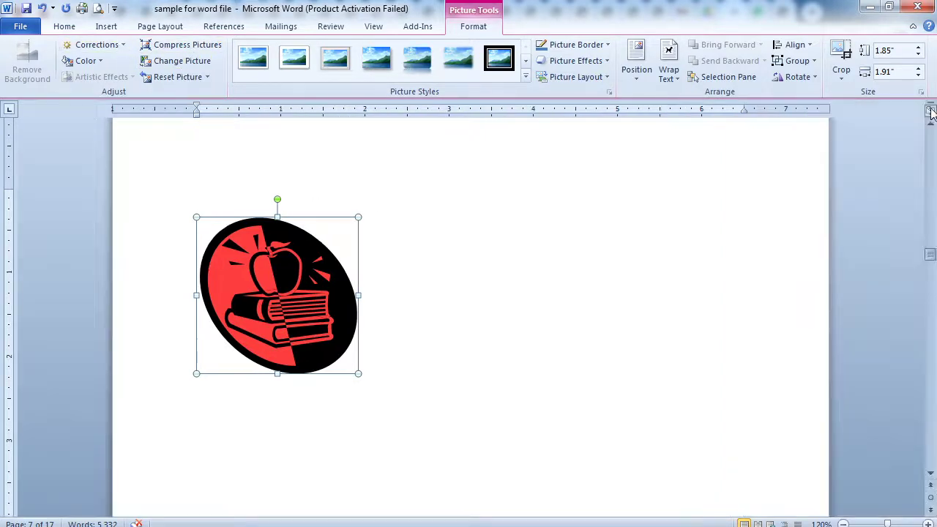
- Add an empty line after the information technology paragraph and bring up the Shapes gallery
{"action": "left_click", "coordinate": [104, 25]}
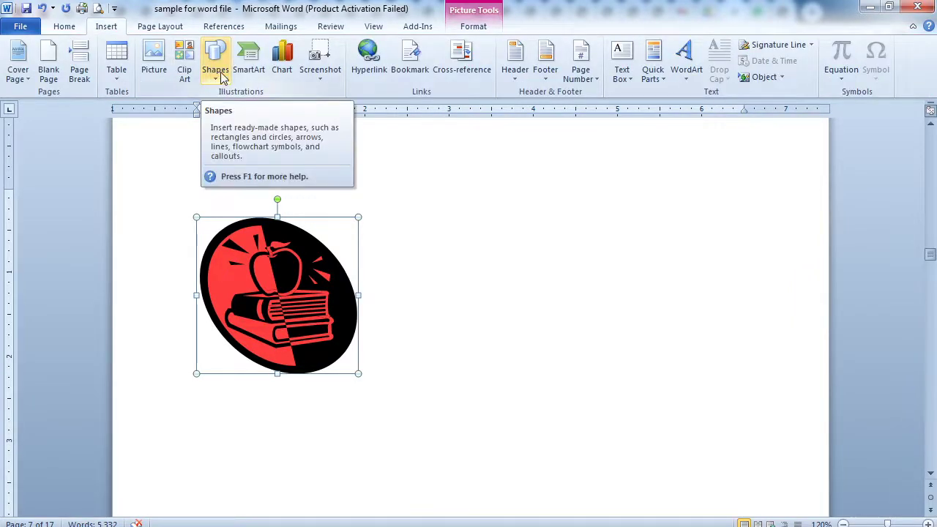
{"action": "left_click", "coordinate": [349, 405]}
{"action": "key", "text": "Down"}
{"action": "key", "text": "Down"}
{"action": "key", "text": "Down"}
{"action": "key", "text": "Down"}
{"action": "key", "text": "Down"}
{"action": "key", "text": "Down"}
{"action": "key", "text": "Down"}
{"action": "key", "text": "Down"}
{"action": "key", "text": "Down"}
{"action": "key", "text": "Down"}
{"action": "key", "text": "Down"}
{"action": "key", "text": "Down"}
{"action": "key", "text": "Down"}
{"action": "key", "text": "Down"}
{"action": "key", "text": "Down"}
{"action": "key", "text": "Down"}
{"action": "key", "text": "Down"}
{"action": "key", "text": "Down"}
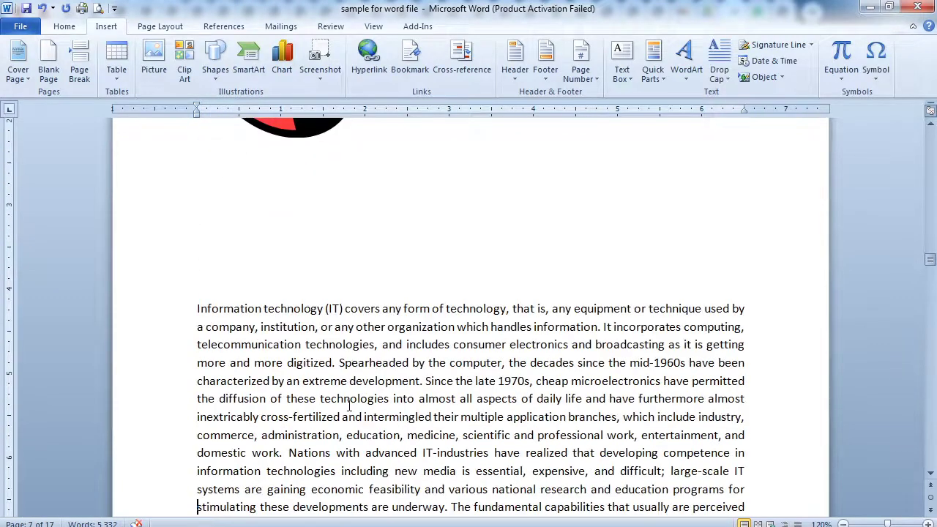
{"action": "key", "text": "Down"}
{"action": "key", "text": "Down"}
{"action": "key", "text": "Down"}
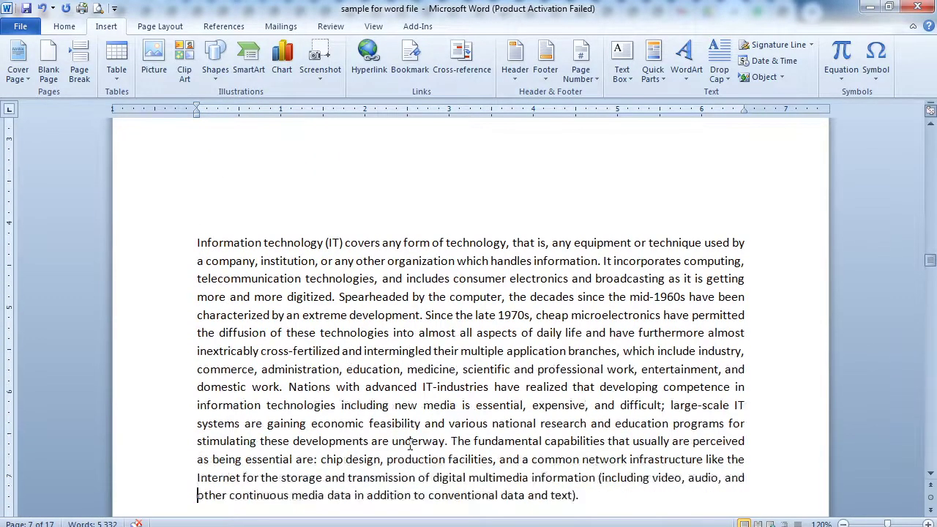
{"action": "key", "text": "Return"}
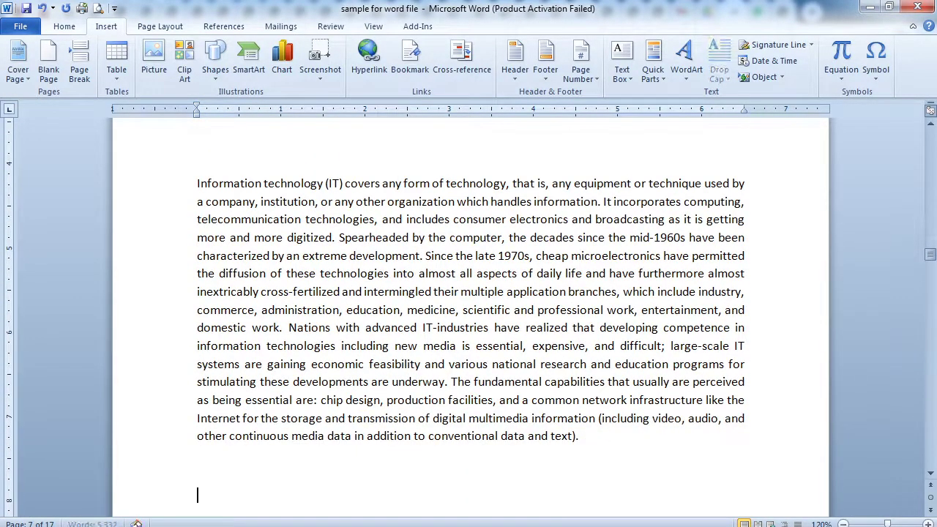
{"action": "left_click", "coordinate": [214, 60]}
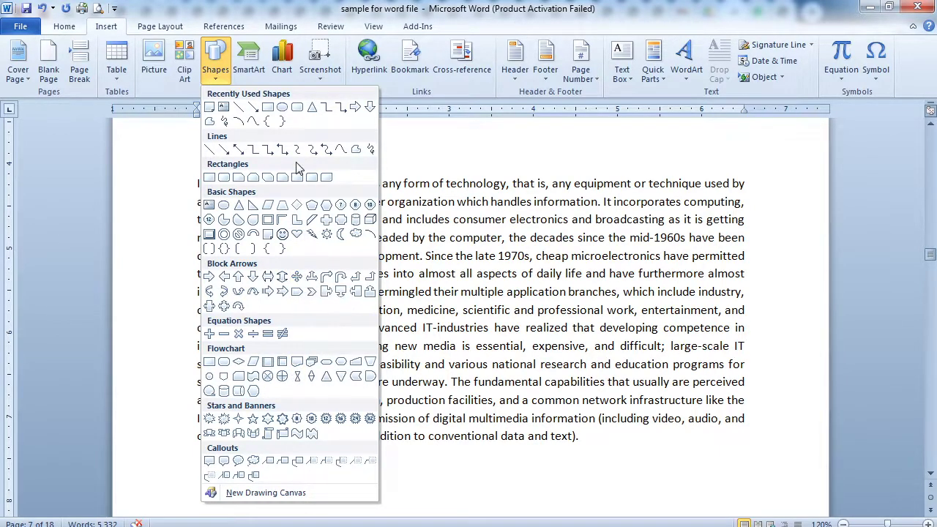
- Draw a wide rounded rectangle below the paragraph with an orange outline style and pinkish-red fill
{"action": "left_click", "coordinate": [299, 110]}
{"action": "mouse_move", "coordinate": [251, 472]}
{"action": "left_mouse_down"}
{"action": "mouse_move", "coordinate": [335, 520]}
{"action": "mouse_move", "coordinate": [540, 471]}
{"action": "mouse_move", "coordinate": [610, 473]}
{"action": "left_mouse_up"}
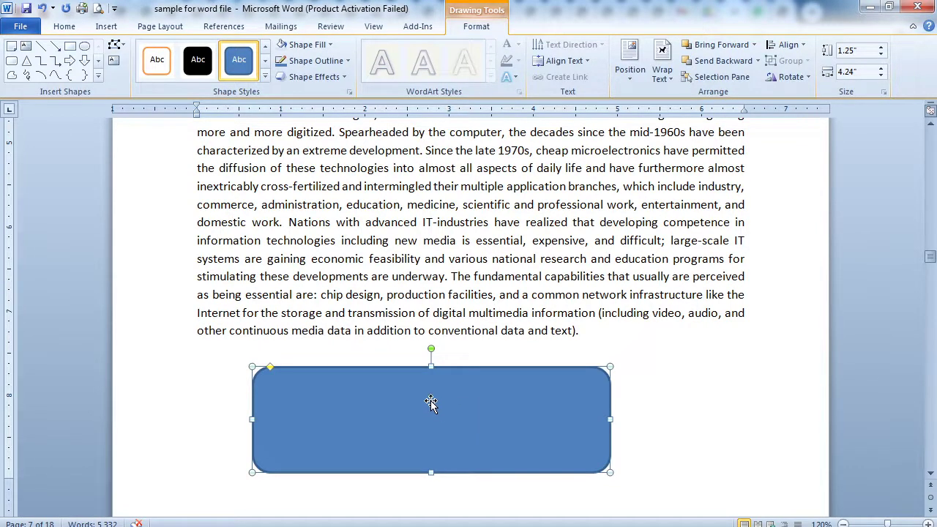
{"action": "left_click", "coordinate": [152, 70]}
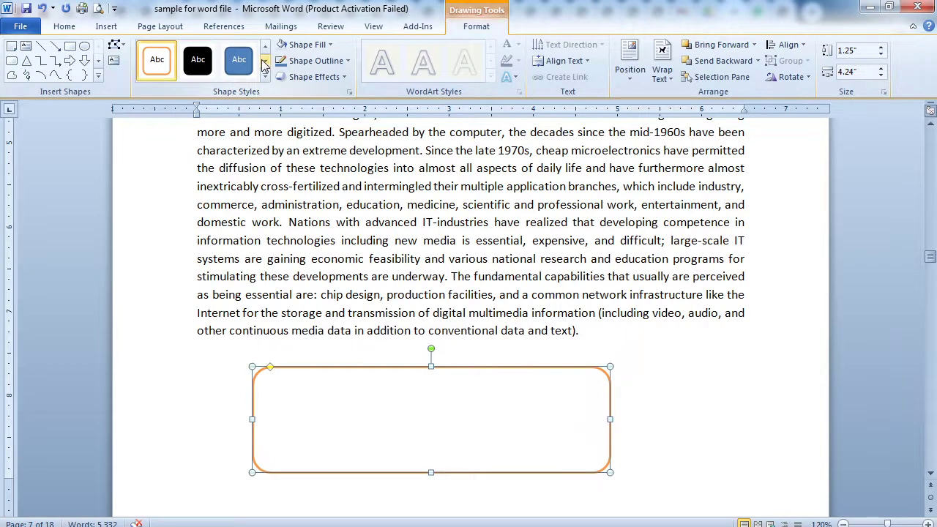
{"action": "left_click", "coordinate": [320, 46]}
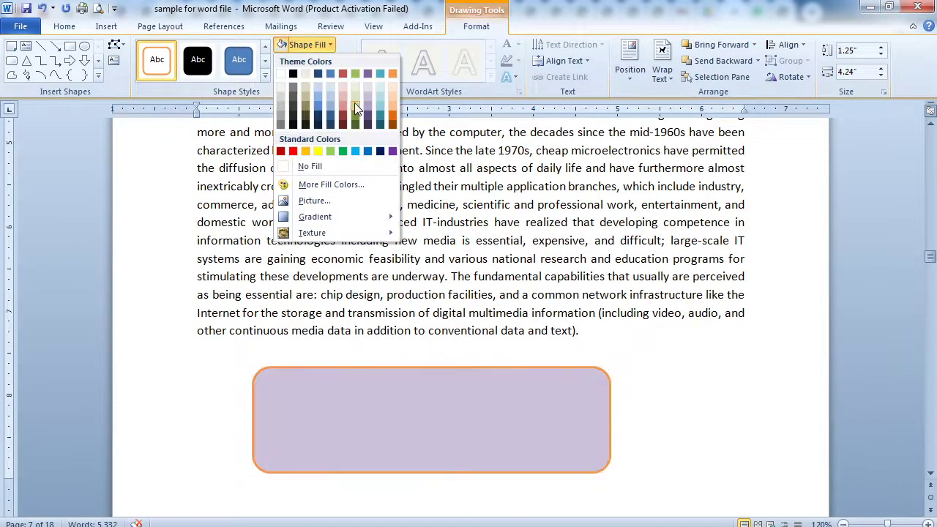
{"action": "left_click", "coordinate": [344, 111]}
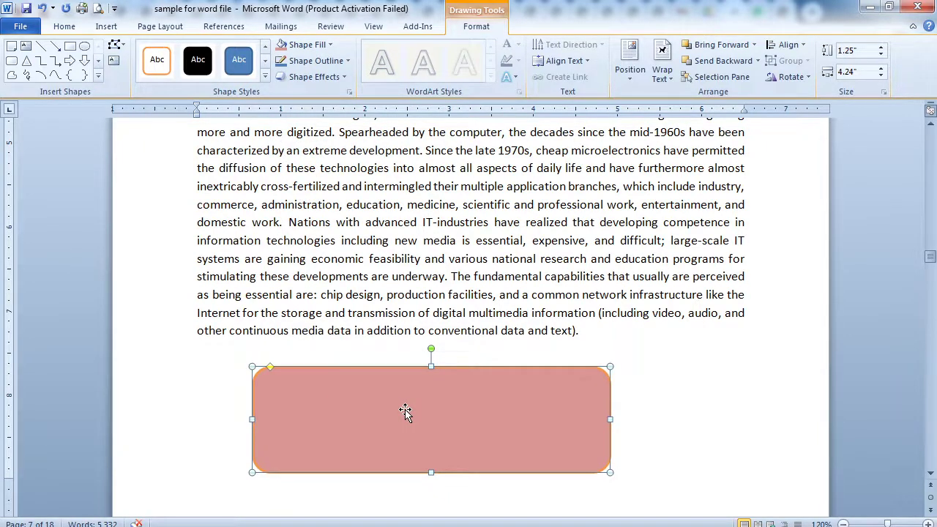
- Type two lines, 'Xnsdhbsdfshfn nfdjfm' and 'Df sdfjdfmd gfmkdfm', inside the rounded rectangle
{"action": "right_click", "coordinate": [406, 412]}
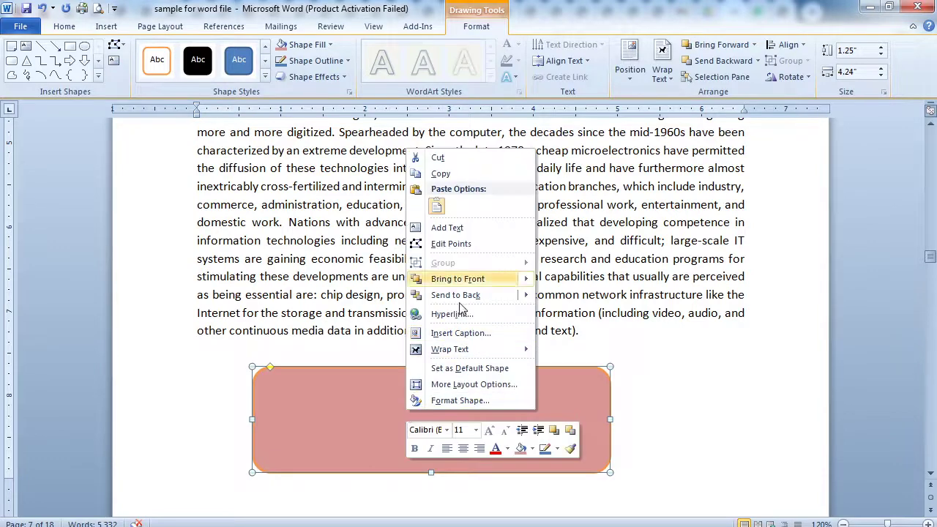
{"action": "left_click", "coordinate": [469, 231]}
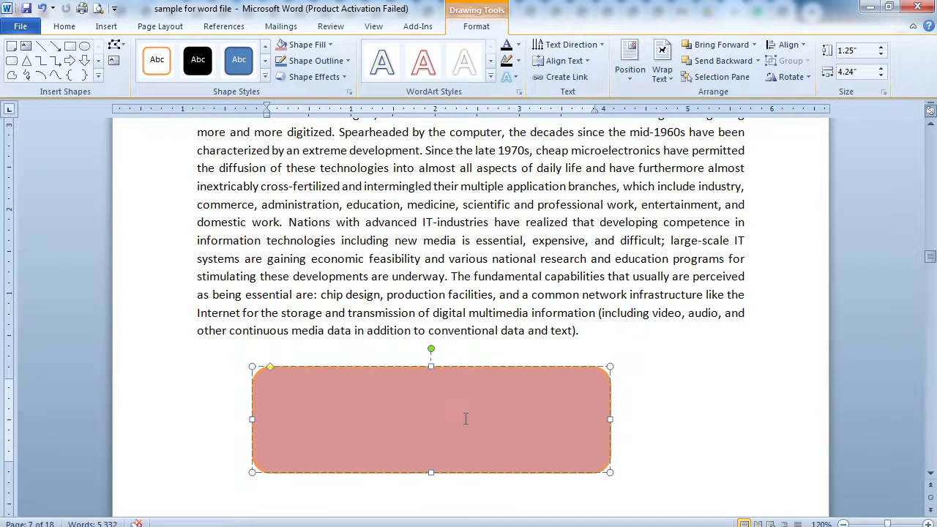
{"action": "type", "text": "Xnsdhbsdfshfn nfdjfm"}
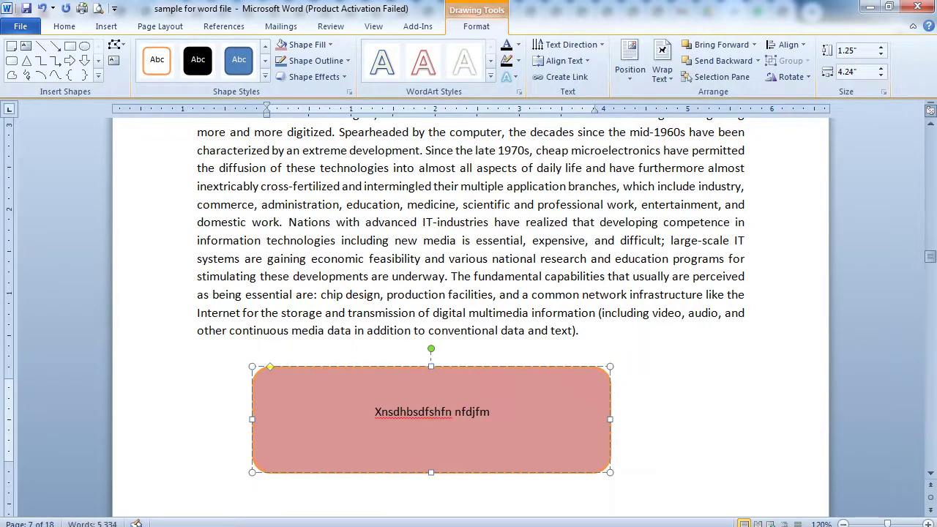
{"action": "key", "text": "Return"}
{"action": "type", "text": "Df sdfjdfmd gfmkdfm"}
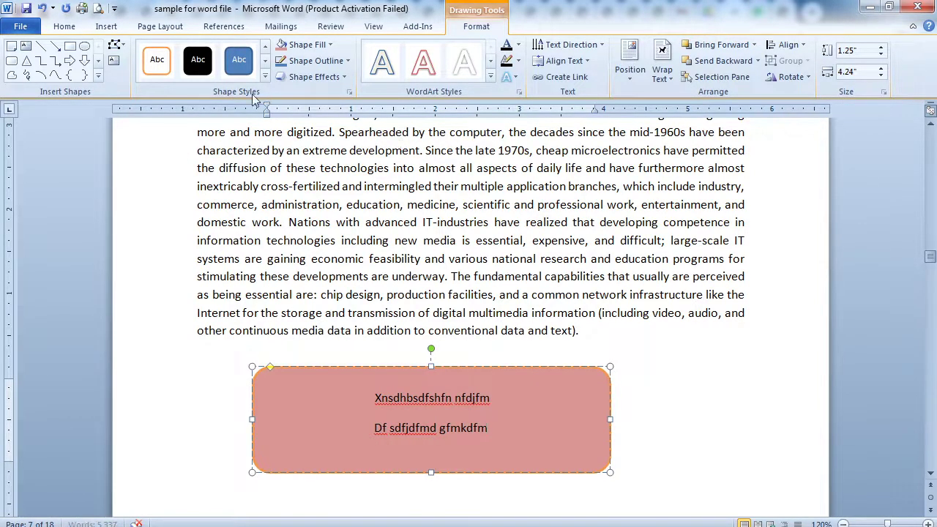
- Deselect the shape and move the caret to the top of the next page
{"action": "left_click", "coordinate": [110, 28]}
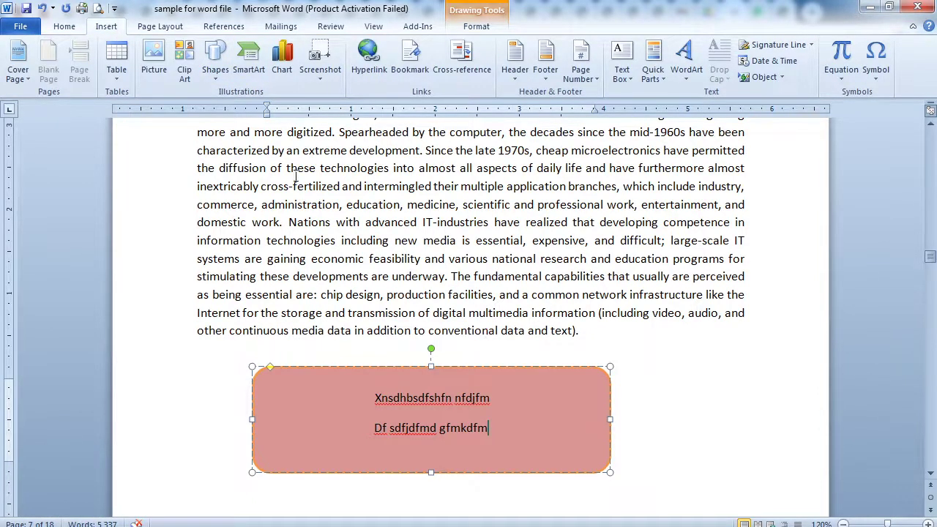
{"action": "left_click", "coordinate": [648, 401]}
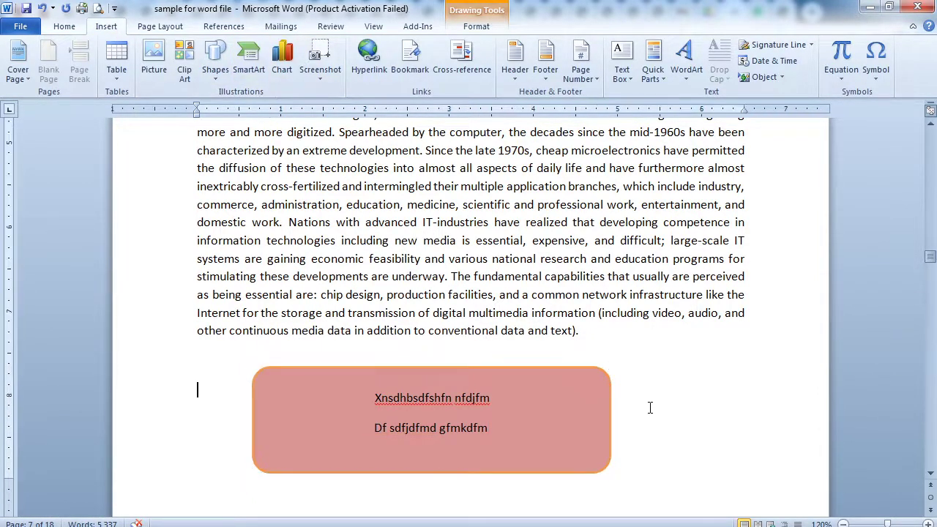
{"action": "key", "text": "Down"}
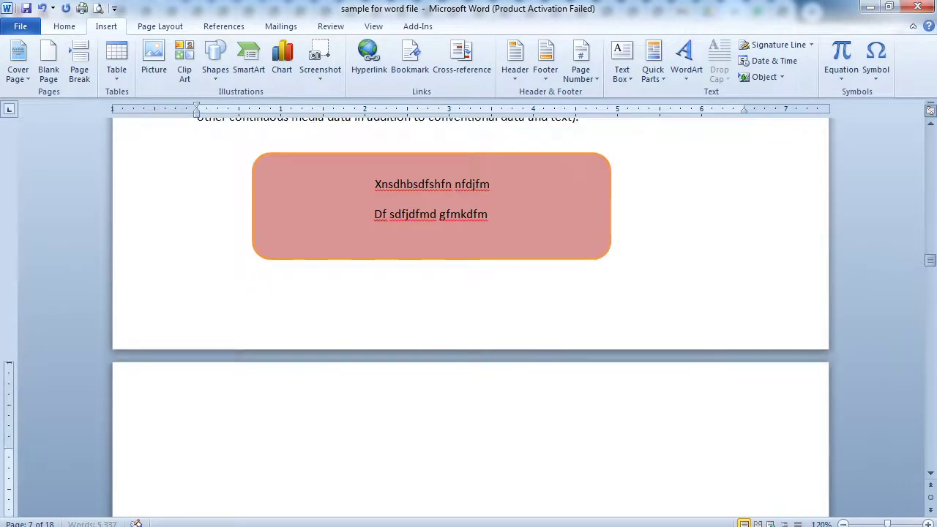
- Insert a Diverging Radial SmartArt from the Cycle category onto the new page
{"action": "left_click", "coordinate": [249, 57]}
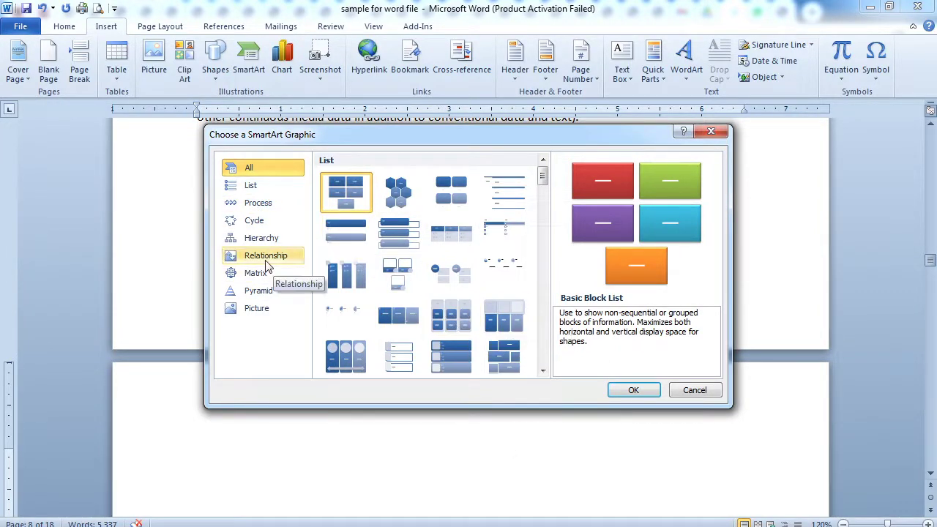
{"action": "left_click", "coordinate": [263, 221]}
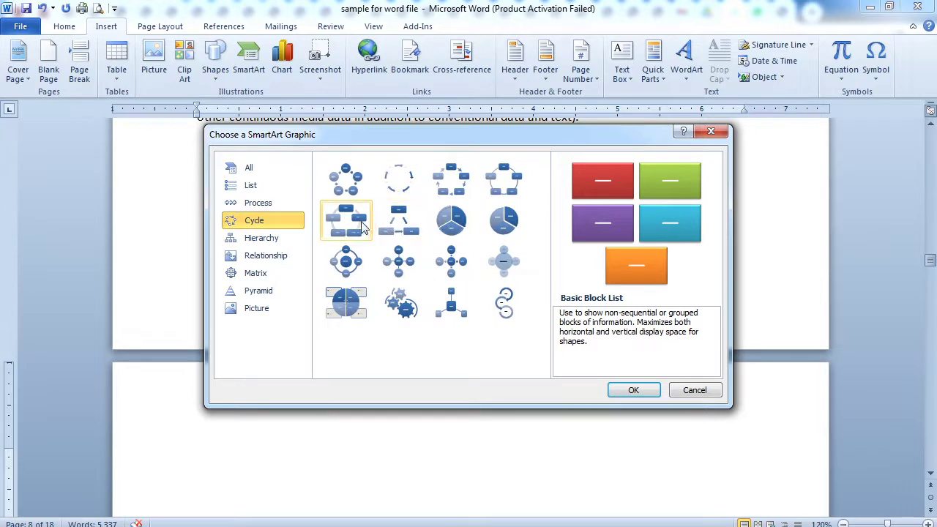
{"action": "left_click", "coordinate": [451, 264]}
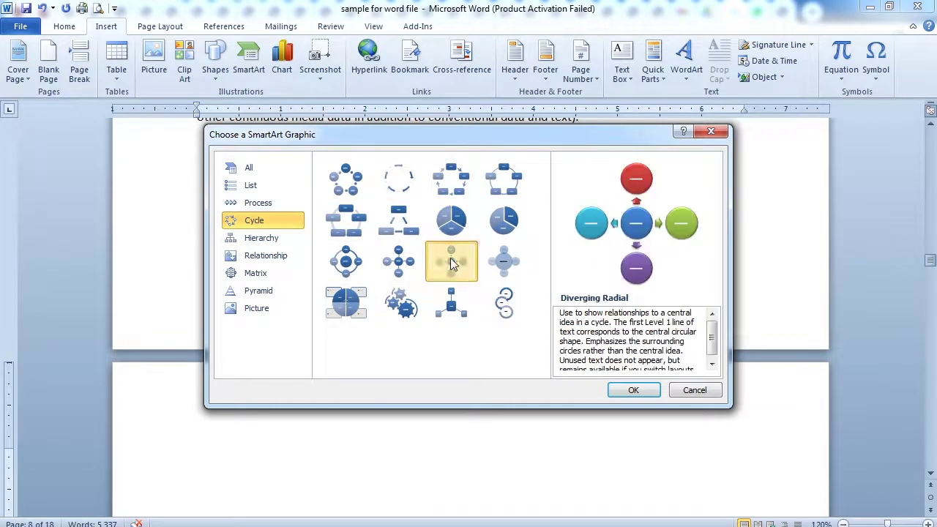
{"action": "left_click", "coordinate": [632, 389]}
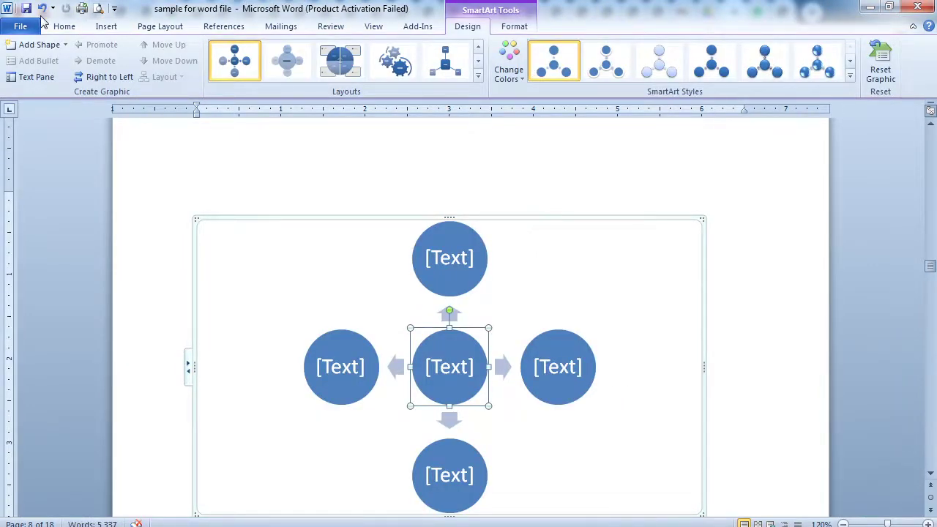
{"action": "left_click", "coordinate": [109, 28]}
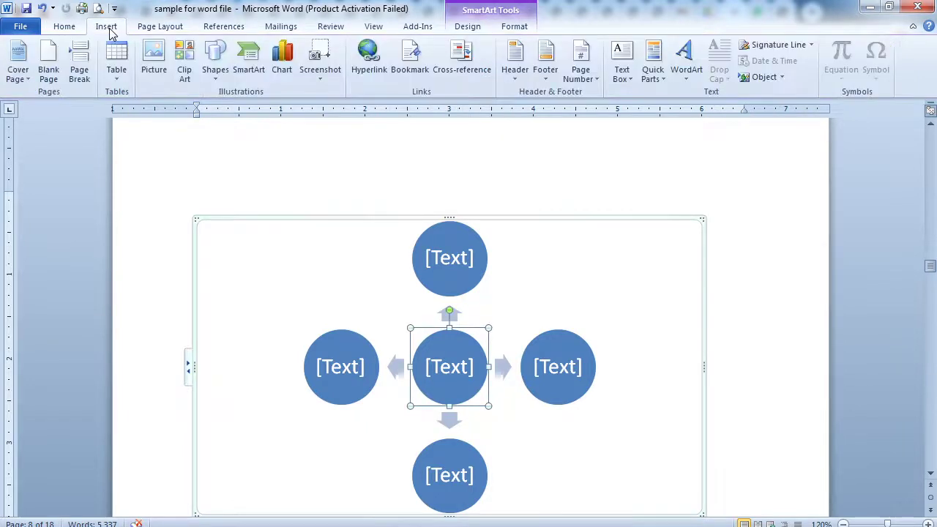